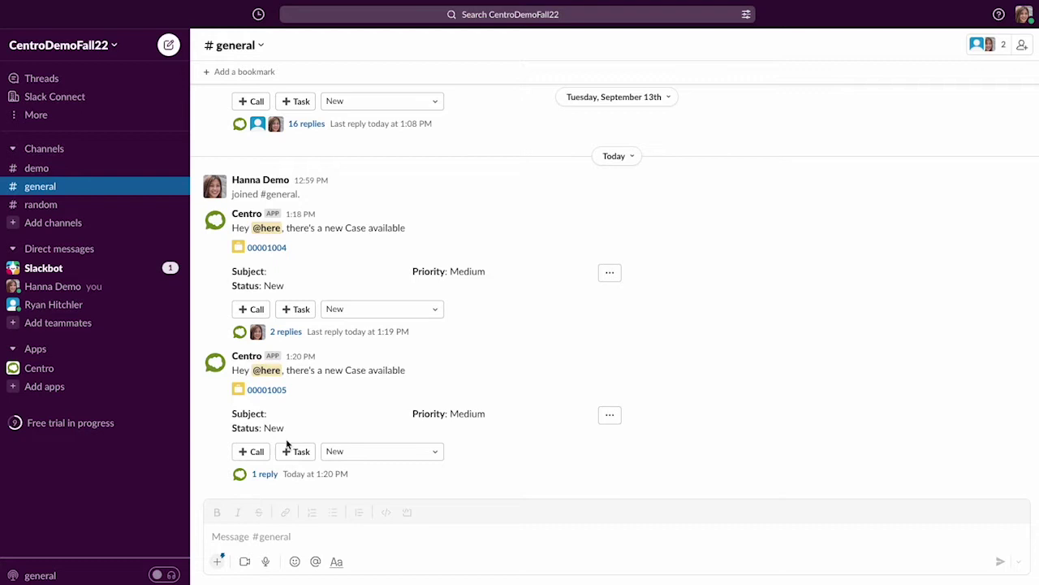
- Open the latest Case notification's thread, widen the panel, and post 'Any updates?'
click(266, 475)
drag(843, 245, 726, 260)
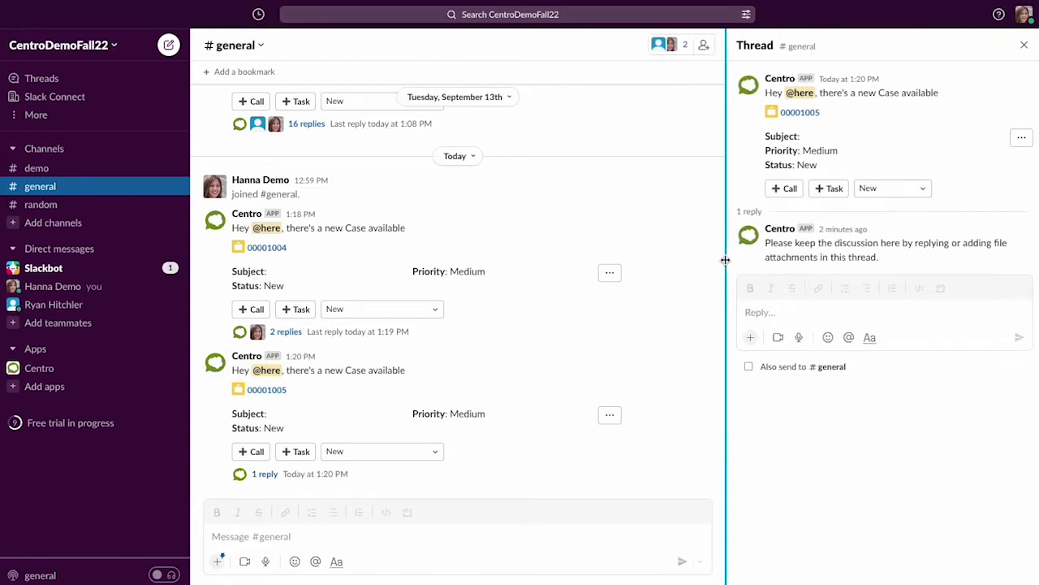
click(837, 310)
text(Any updates?)
key(Return)
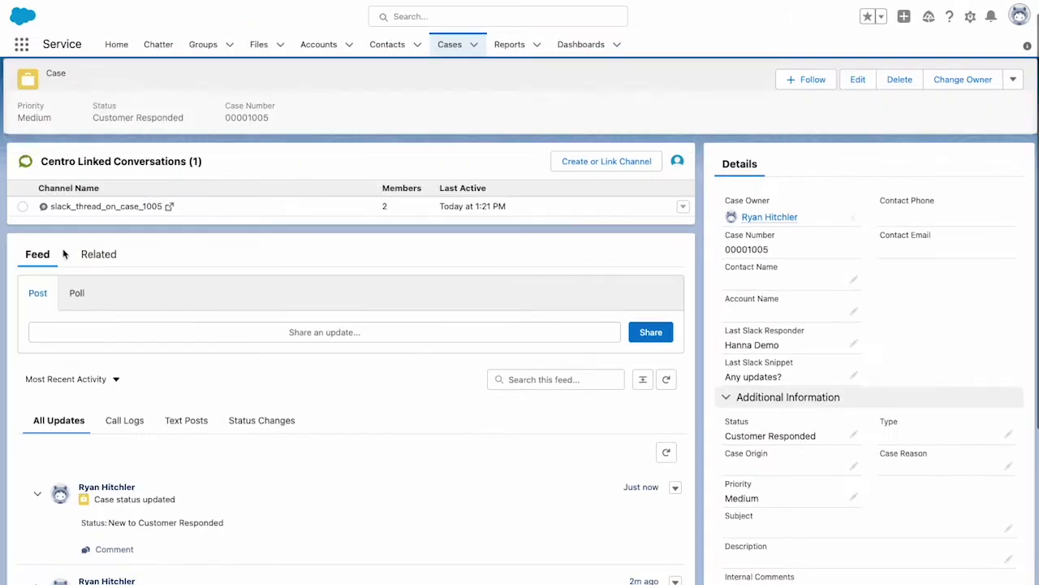
- Send 'Yes one moment' in case 00001005's linked Slack thread, then refresh the case record
click(21, 208)
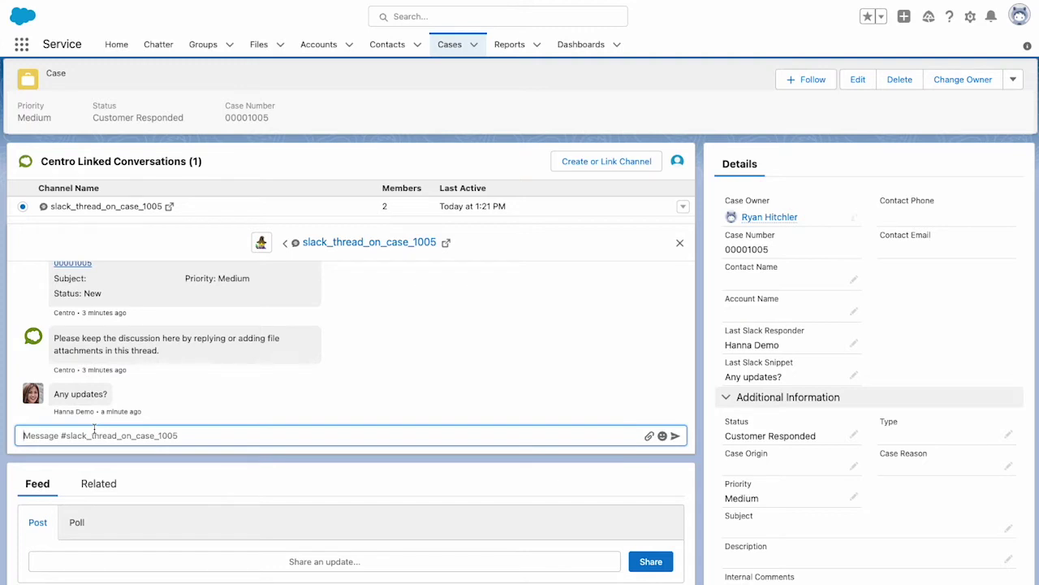
text(Yes one moment)
key(Return)
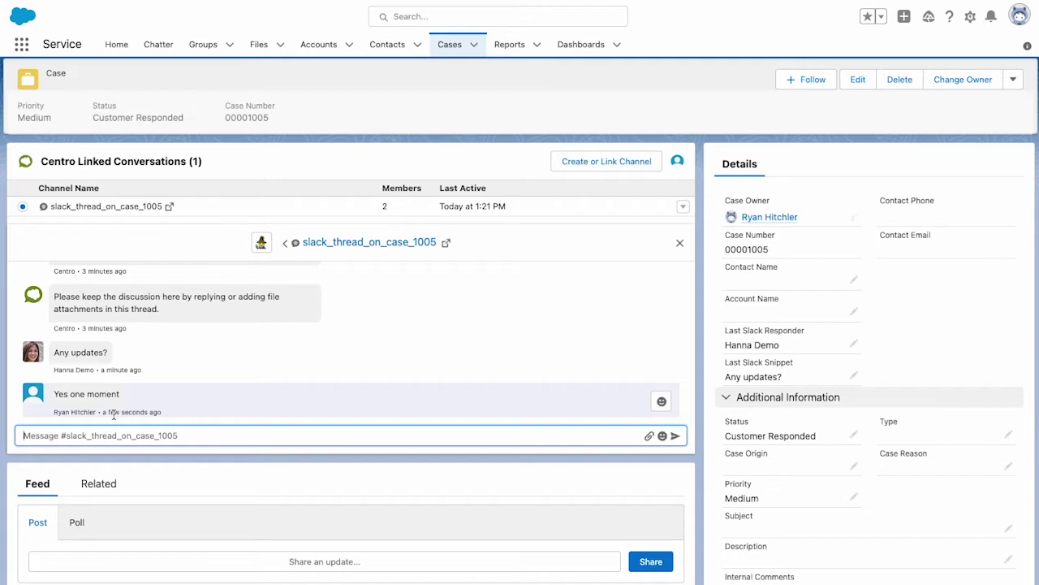
click(64, 2)
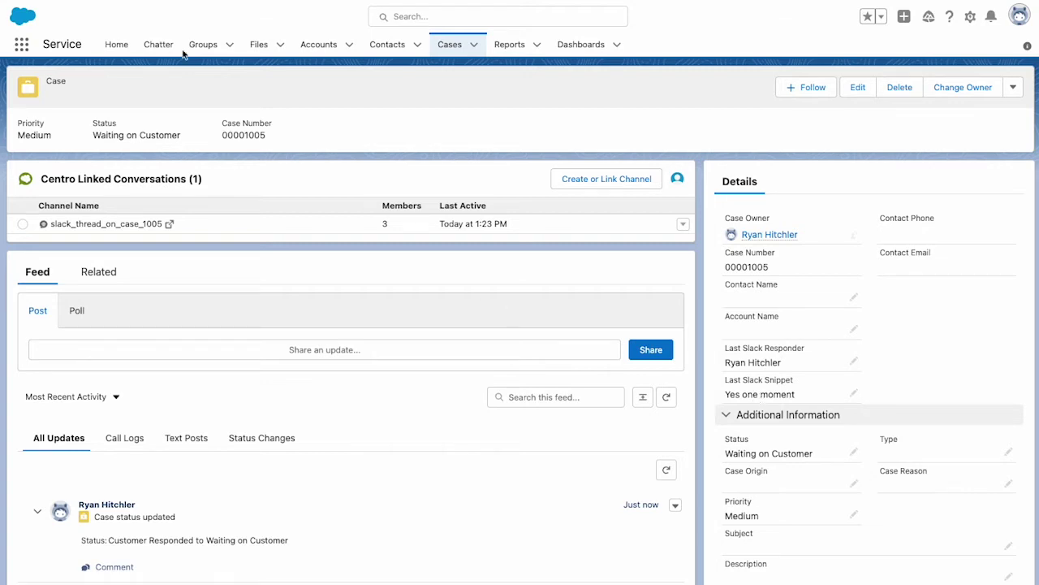
- Go to the Cases tab's All Open Cases list view
click(449, 44)
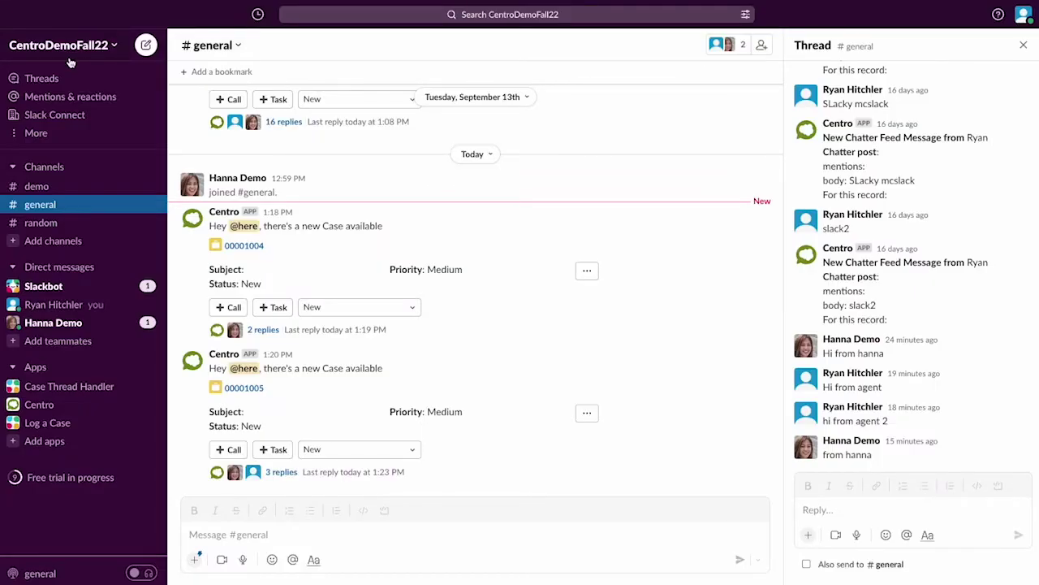
- Open Workflow Builder from the workspace menu's Tools and return to the list of all workflows
click(74, 50)
mouse_move(81, 270)
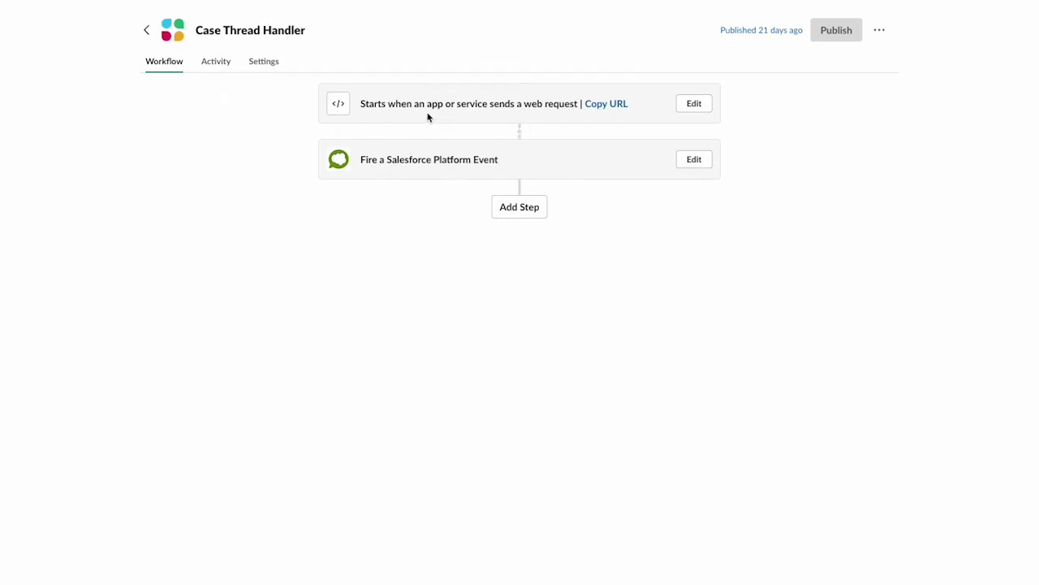
click(147, 30)
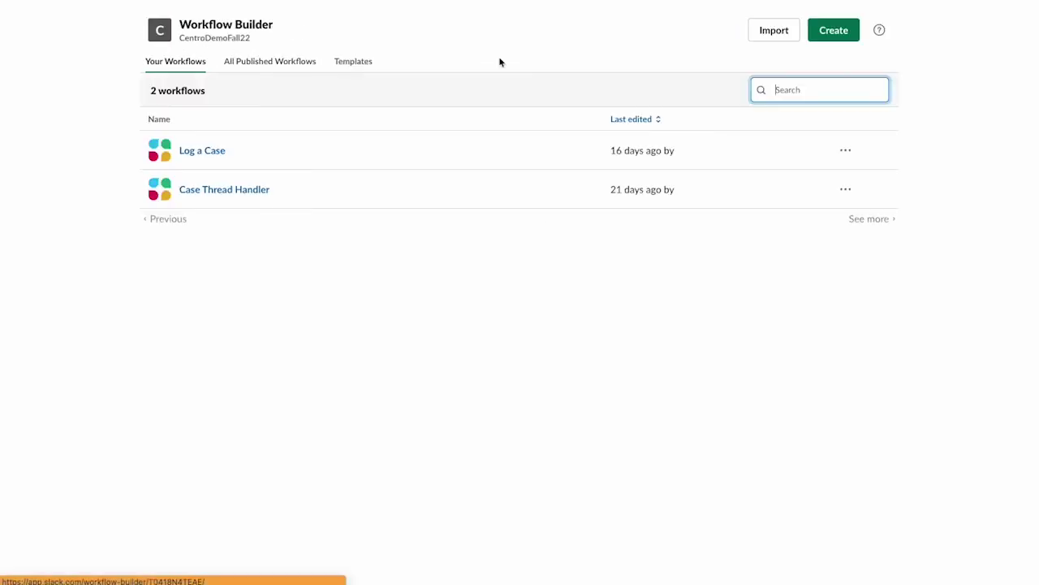
- Start a new 'Case Thread' webhook workflow, discard it, and open Case Thread Handler
click(833, 33)
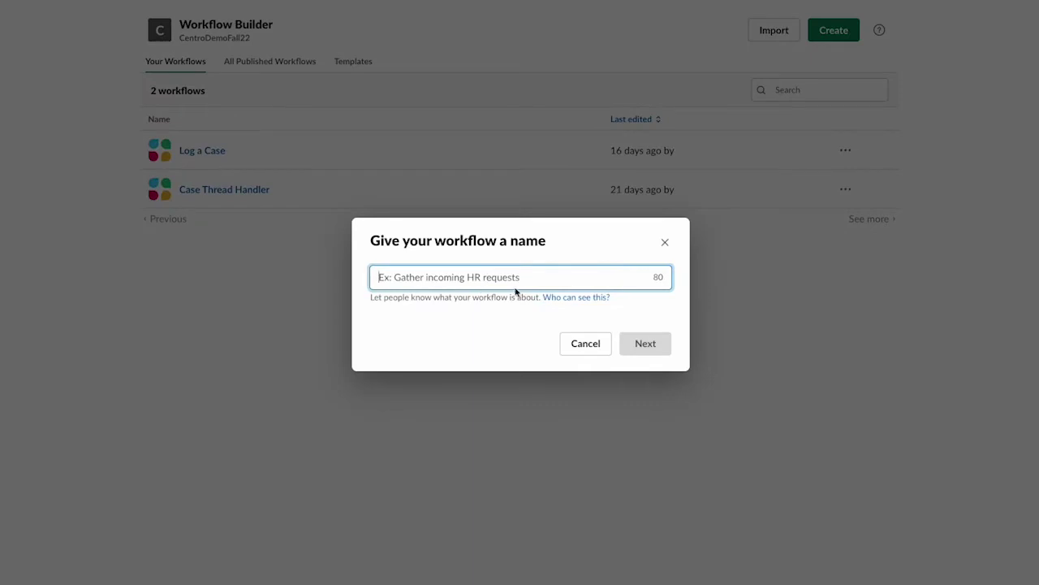
text(Case Thread)
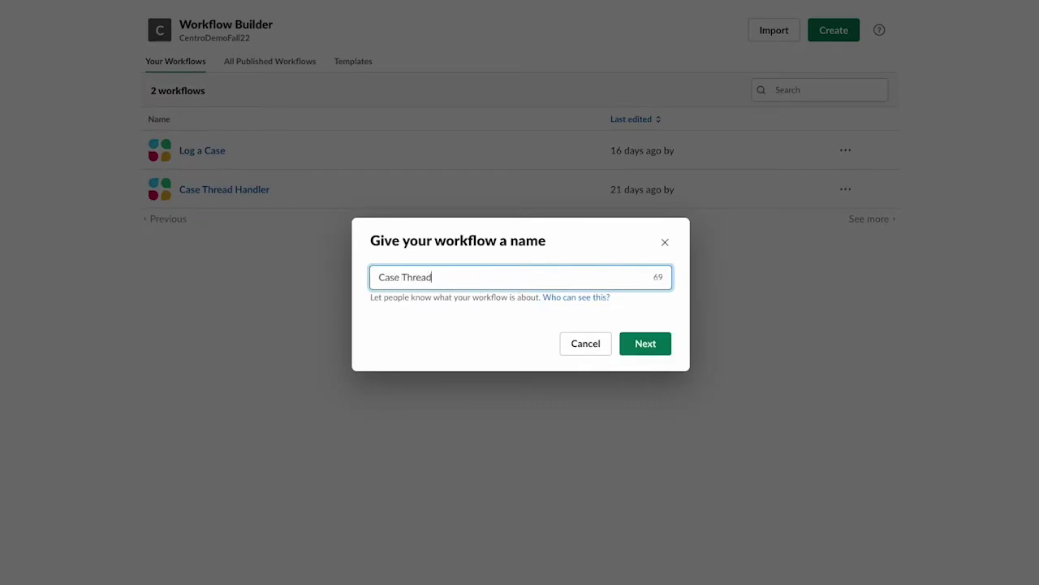
key(Return)
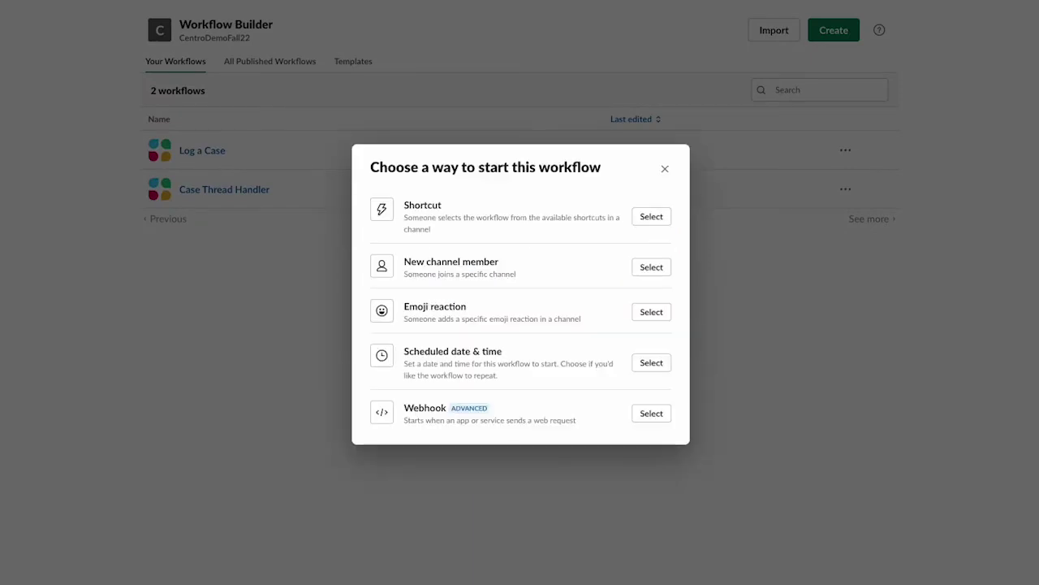
click(658, 418)
click(401, 367)
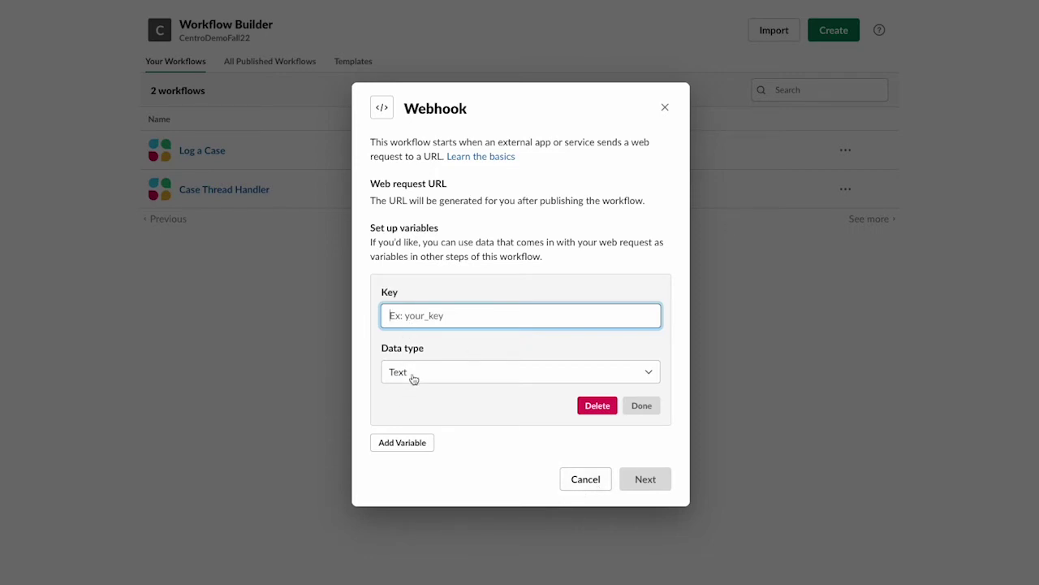
click(594, 485)
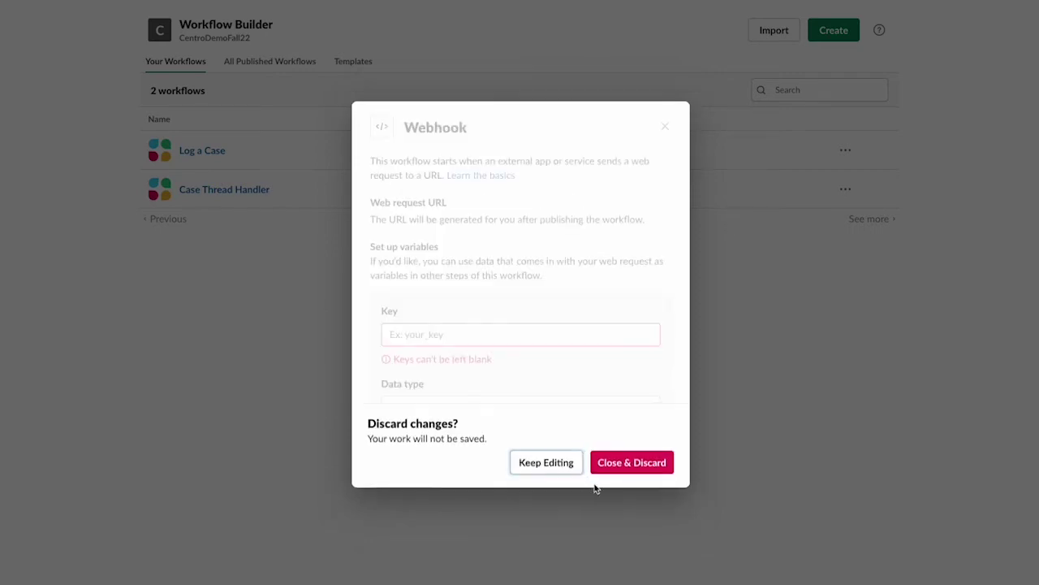
click(654, 469)
click(227, 190)
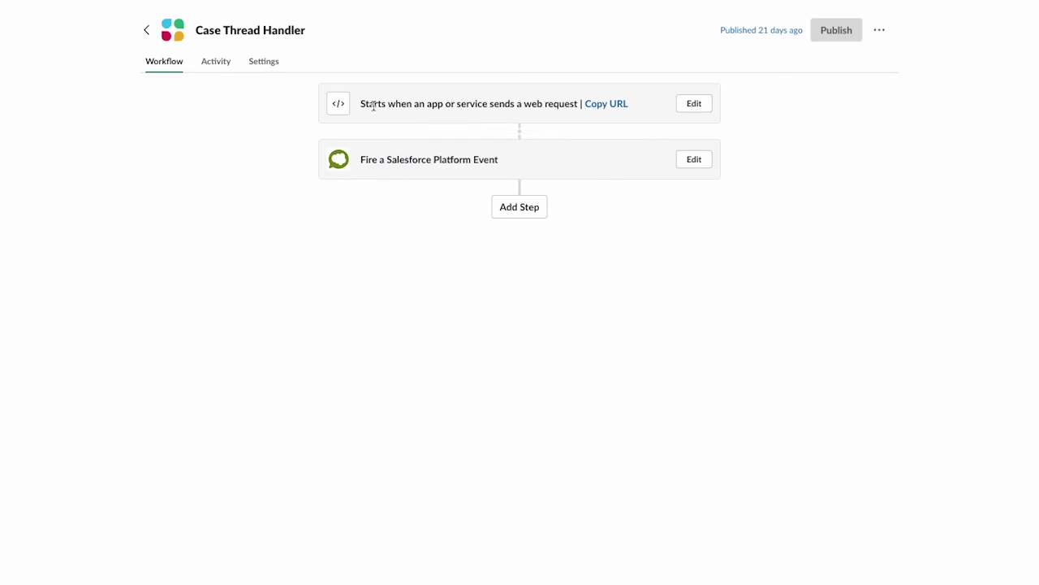
click(684, 106)
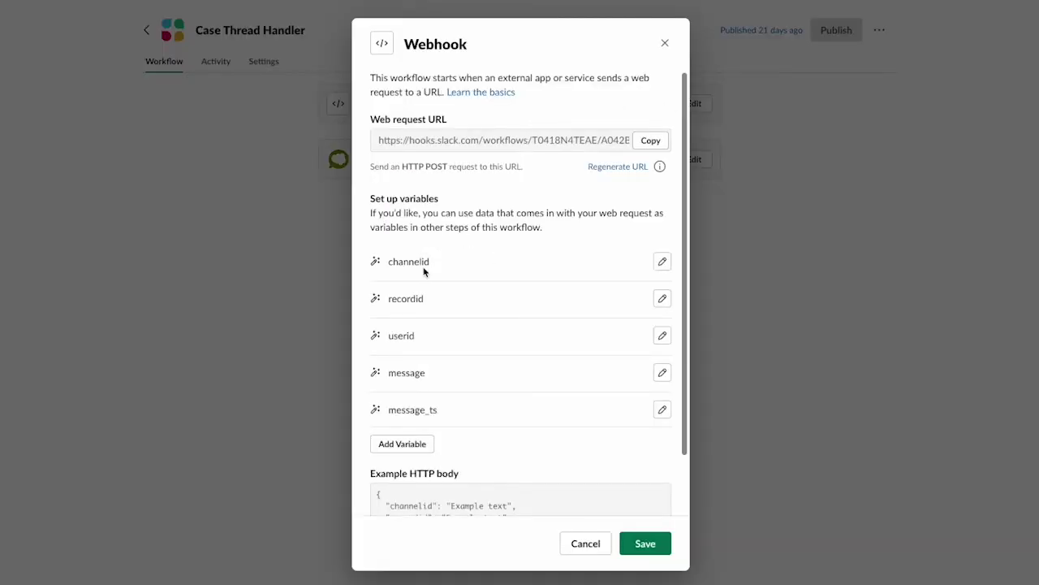
scroll(431, 271, down, 1)
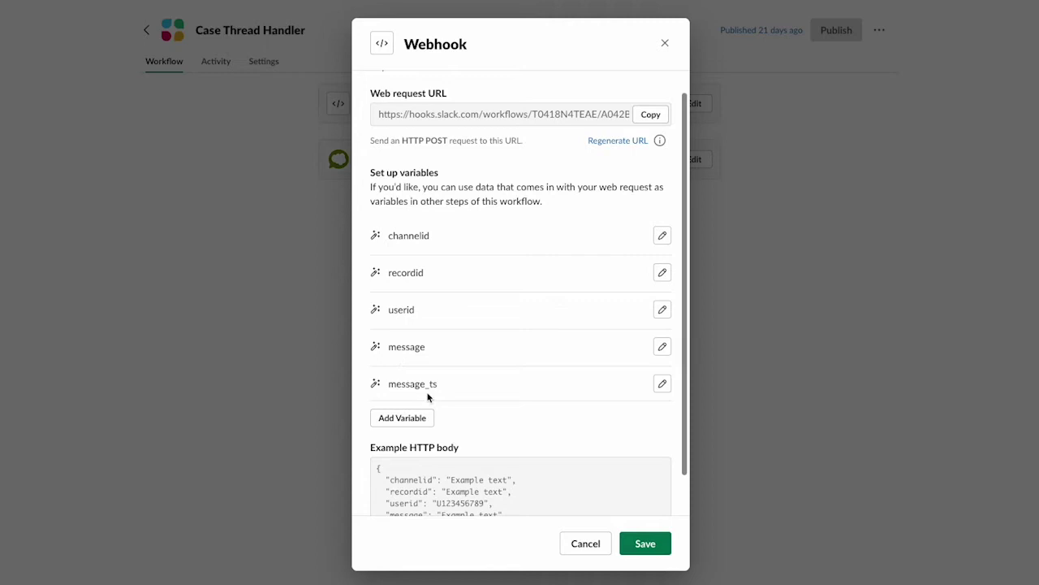
click(661, 311)
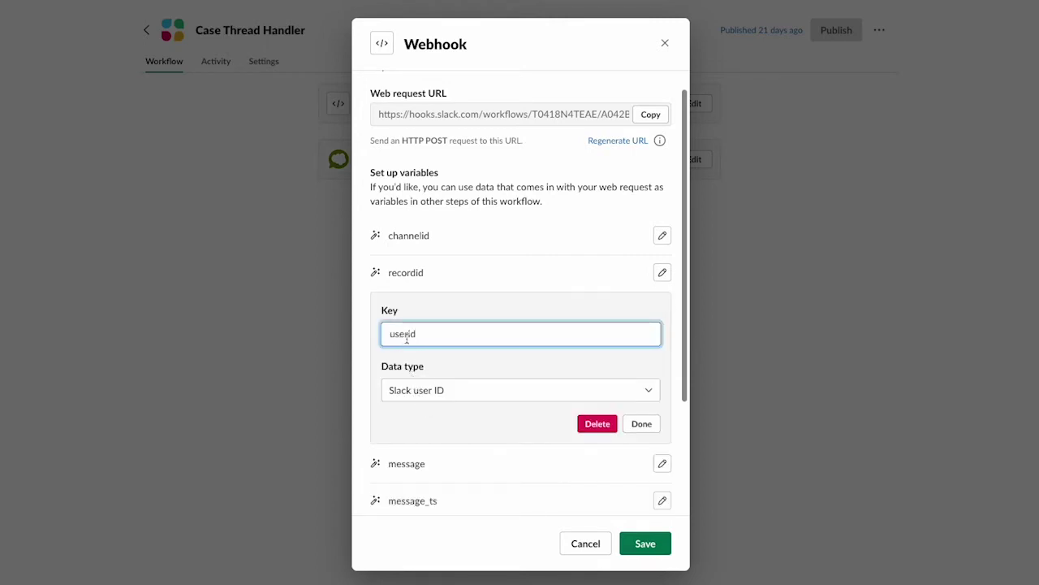
click(499, 390)
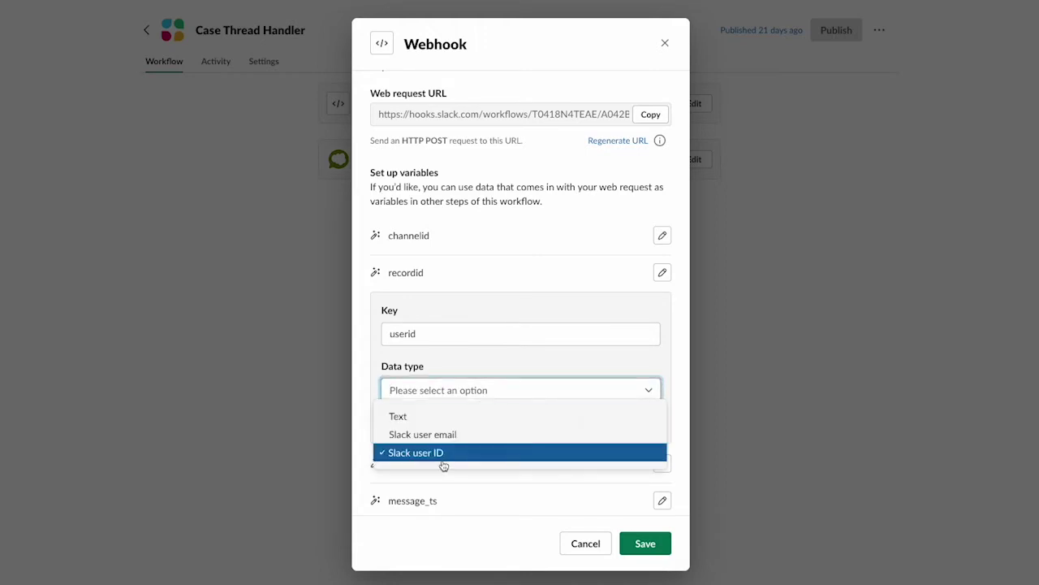
click(475, 380)
click(641, 424)
click(662, 237)
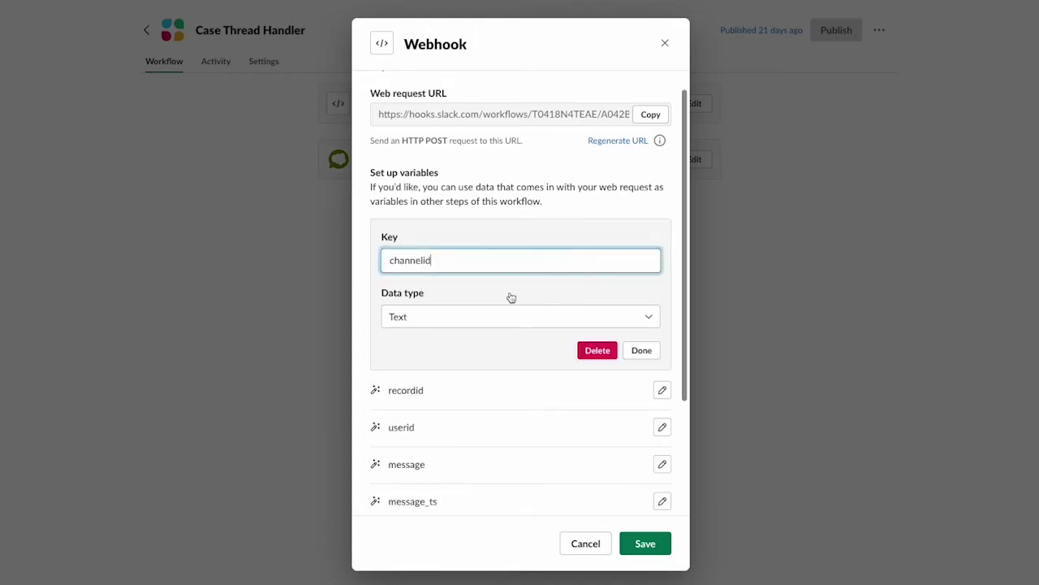
click(641, 352)
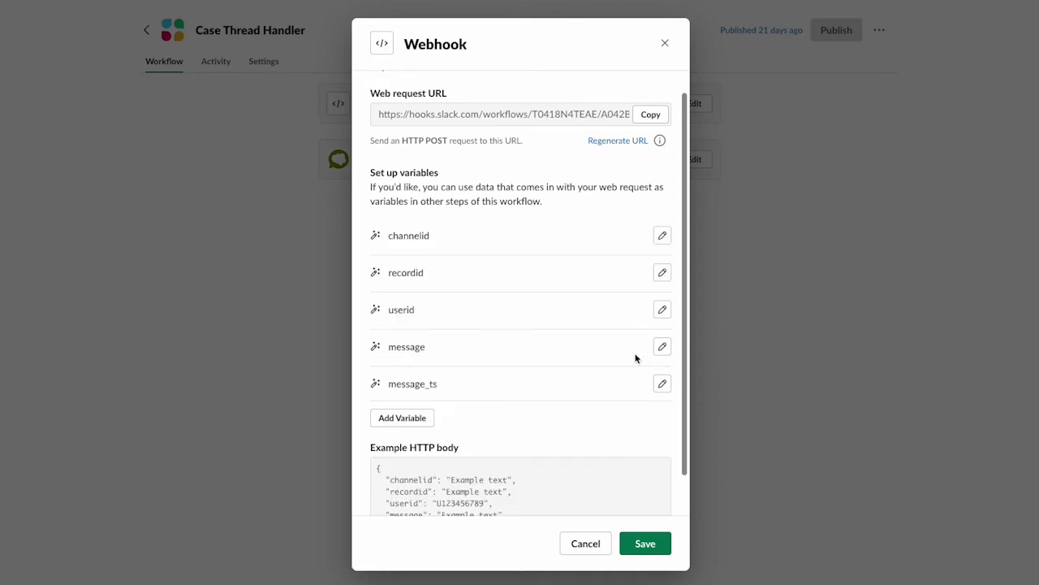
scroll(601, 371, down, 2)
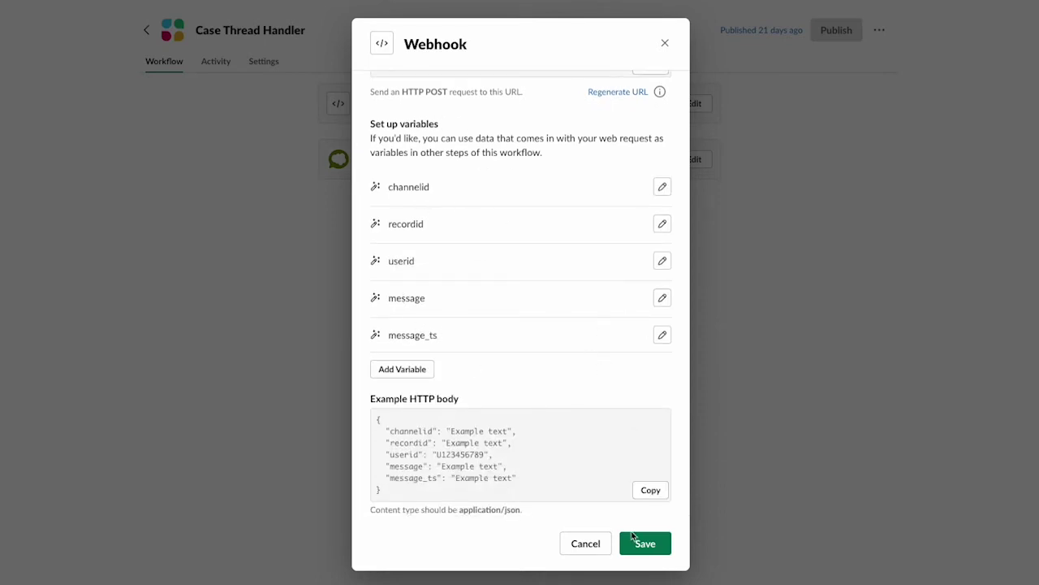
click(592, 550)
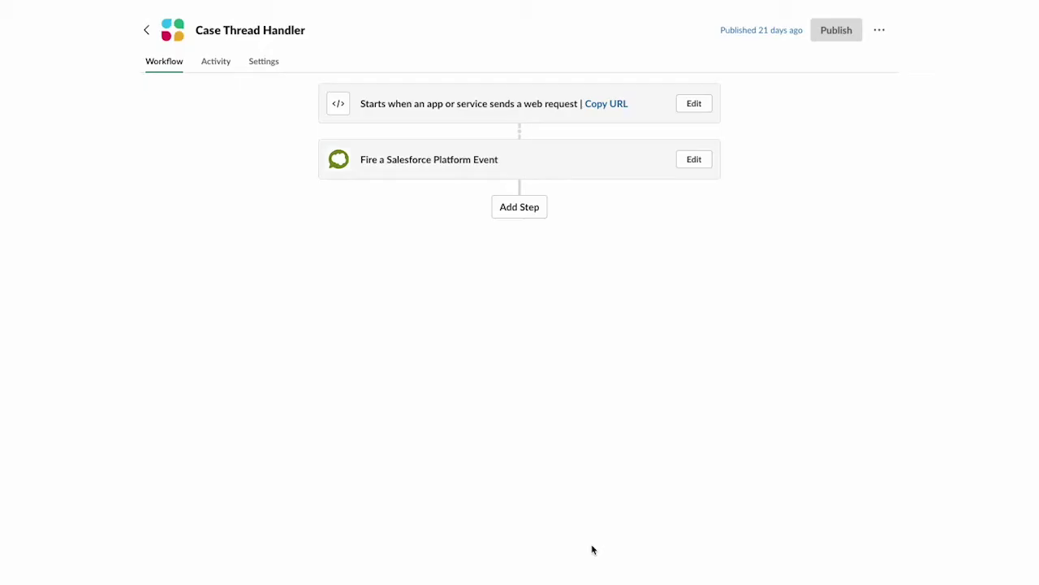
- Open the Fire a Salesforce Platform Event step and review its variable fields
click(693, 161)
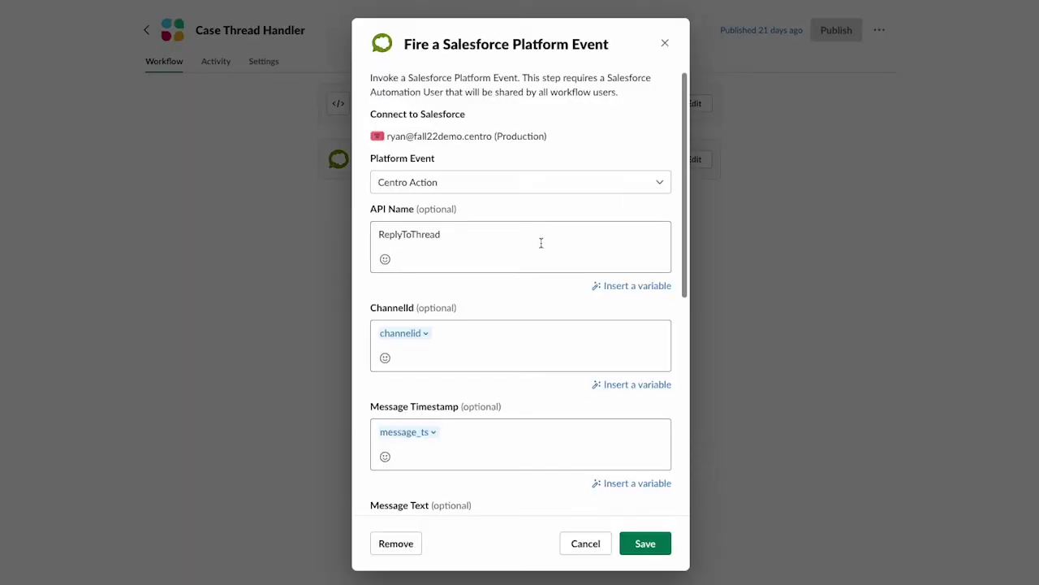
scroll(540, 244, down, 1)
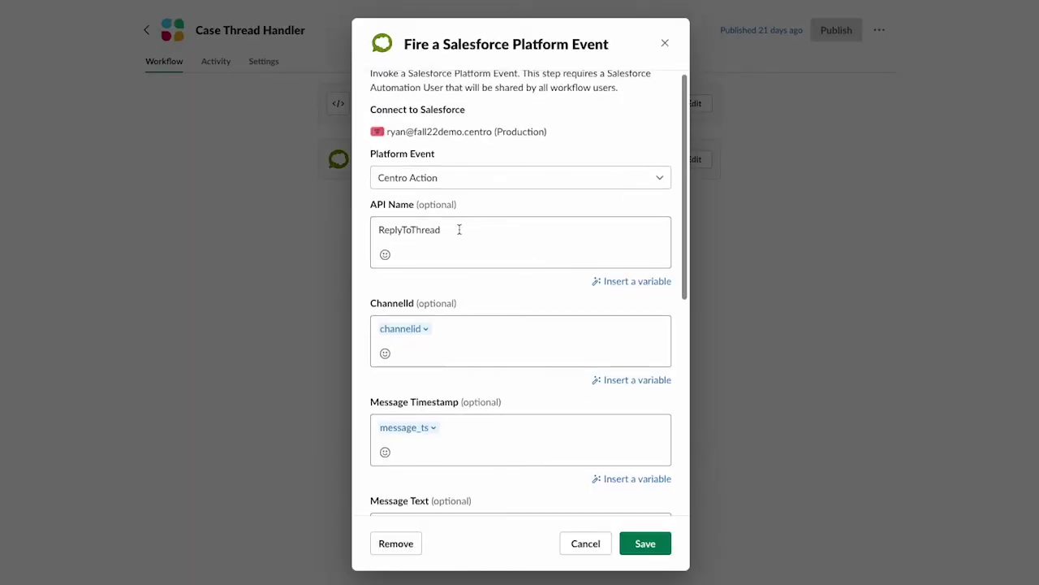
drag(459, 230, 352, 225)
scroll(522, 290, down, 3)
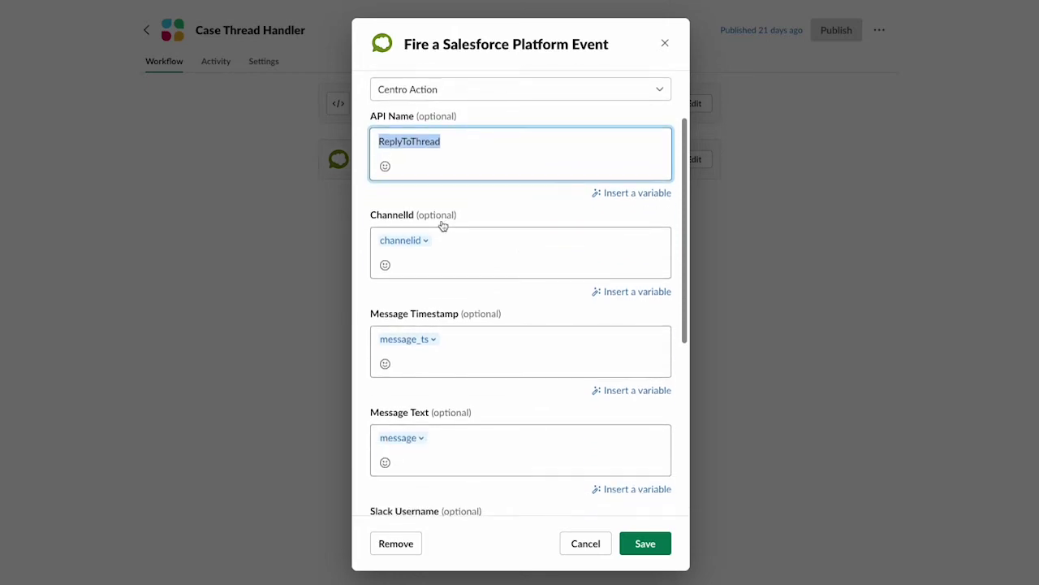
scroll(447, 267, down, 5)
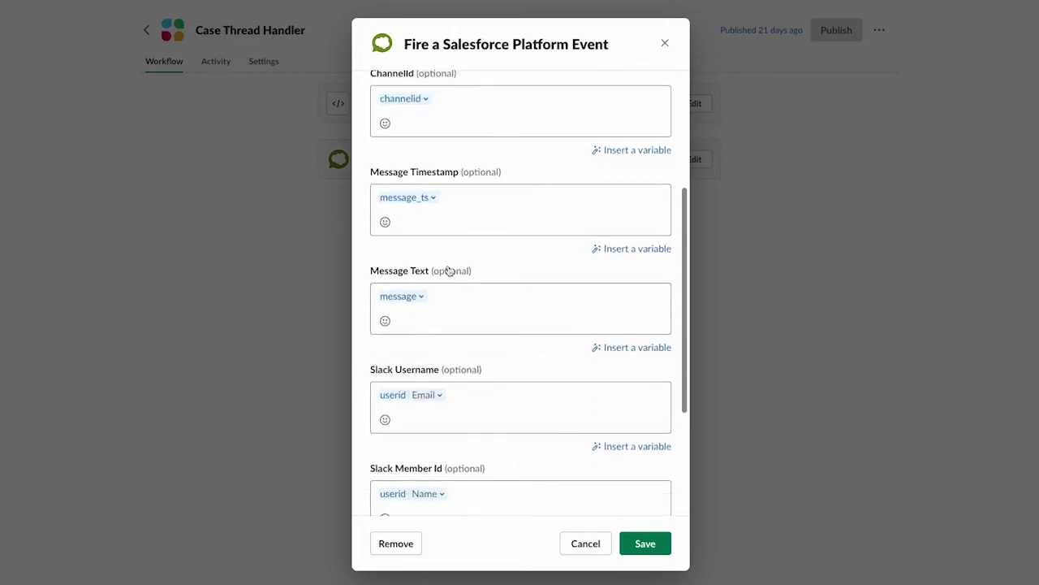
scroll(448, 298, down, 2)
scroll(463, 396, down, 4)
scroll(475, 372, up, 10)
scroll(473, 293, up, 2)
- Insert the channelid variable into ChannelId and remove the duplicated copy
click(446, 317)
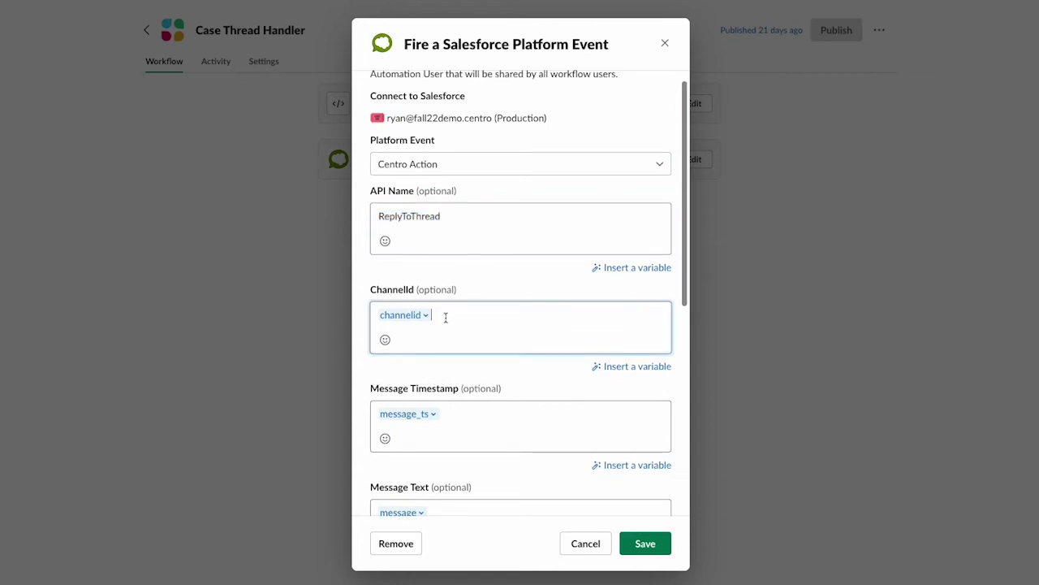
click(630, 371)
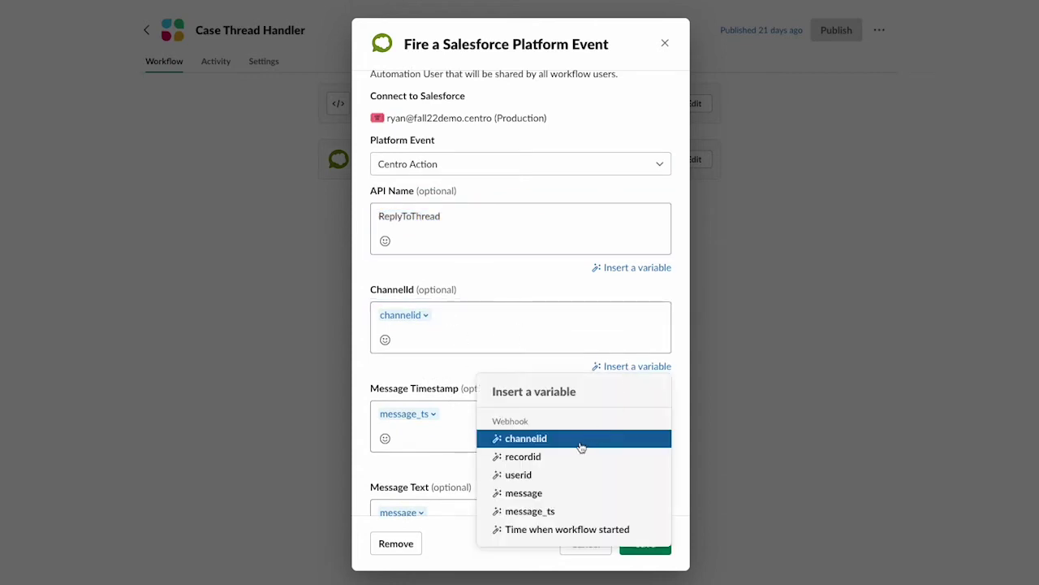
click(536, 438)
drag(501, 318, 431, 314)
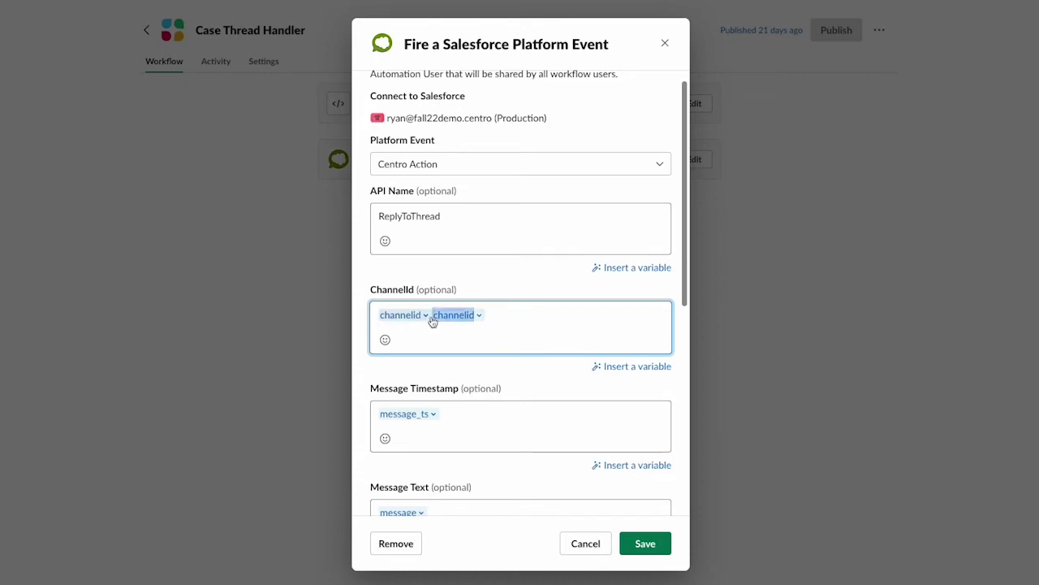
click(455, 320)
key(BackSpace)
- Check the userid variable in Slack Username, keeping its Email display
scroll(445, 350, down, 2)
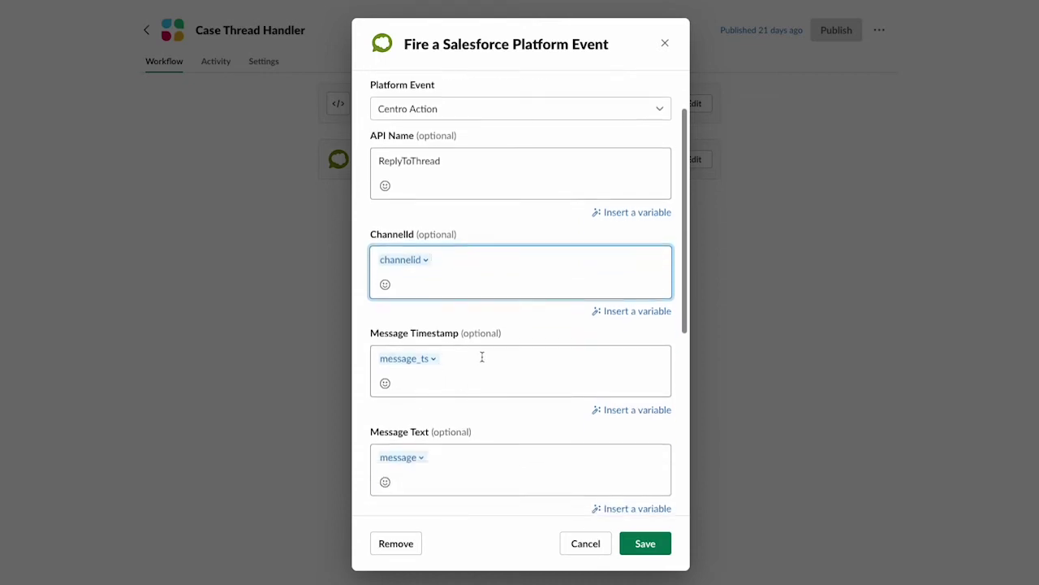
scroll(454, 371, down, 3)
scroll(490, 376, down, 3)
click(441, 390)
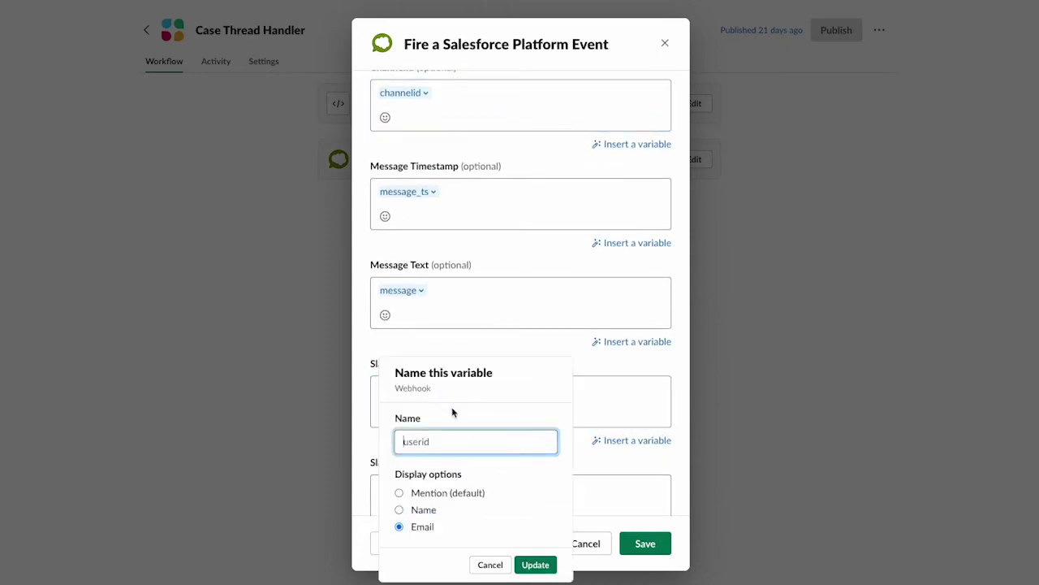
click(490, 569)
scroll(487, 438, down, 2)
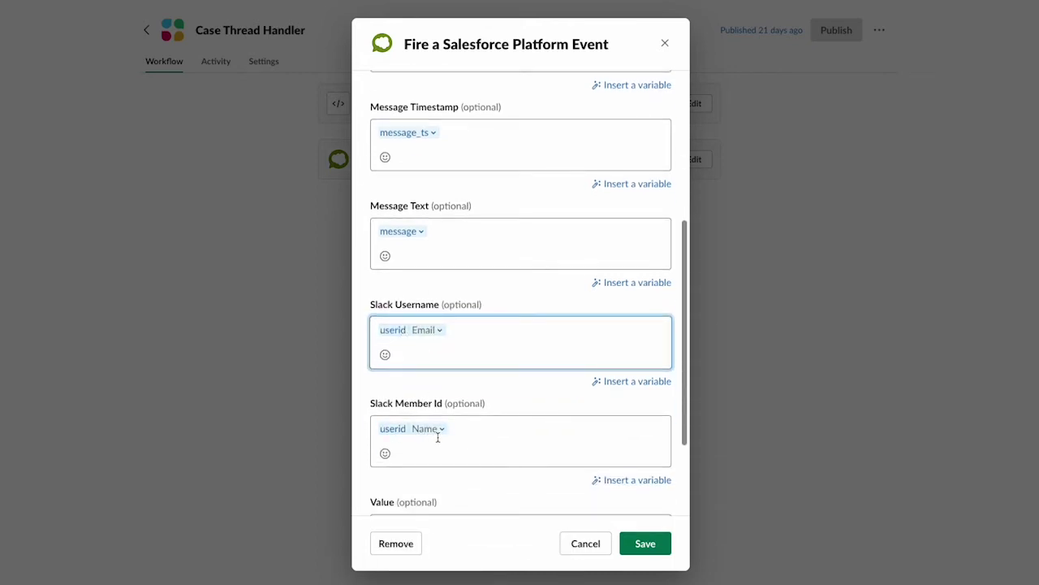
scroll(520, 420, down, 4)
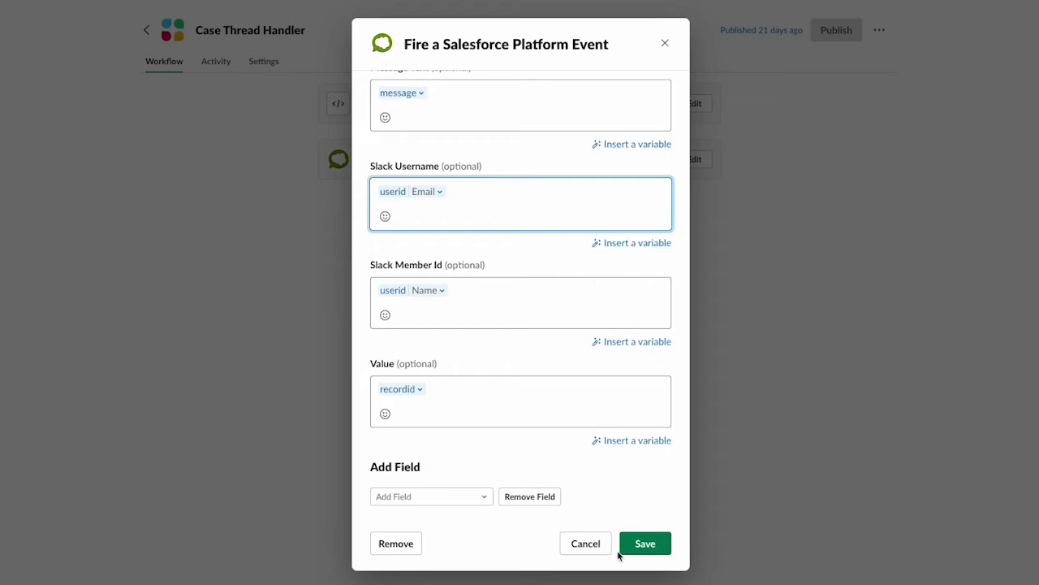
- Cancel the Platform Event step and discard its unsaved changes
click(588, 550)
click(619, 556)
click(874, 33)
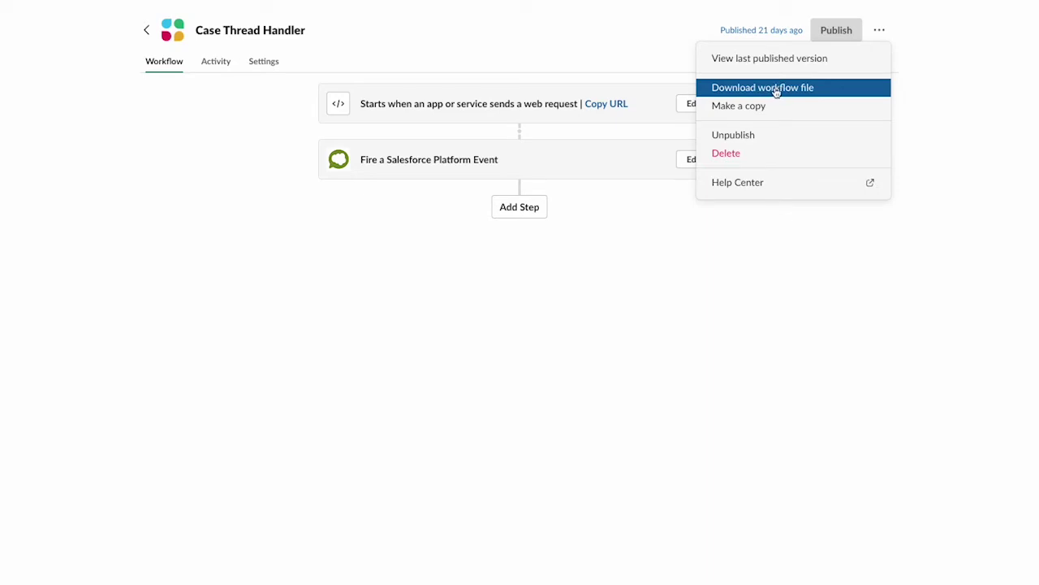
- Dismiss the options menu, return to the workflow list, cancel the import dialog, and switch to Salesforce
click(664, 54)
click(147, 31)
click(770, 35)
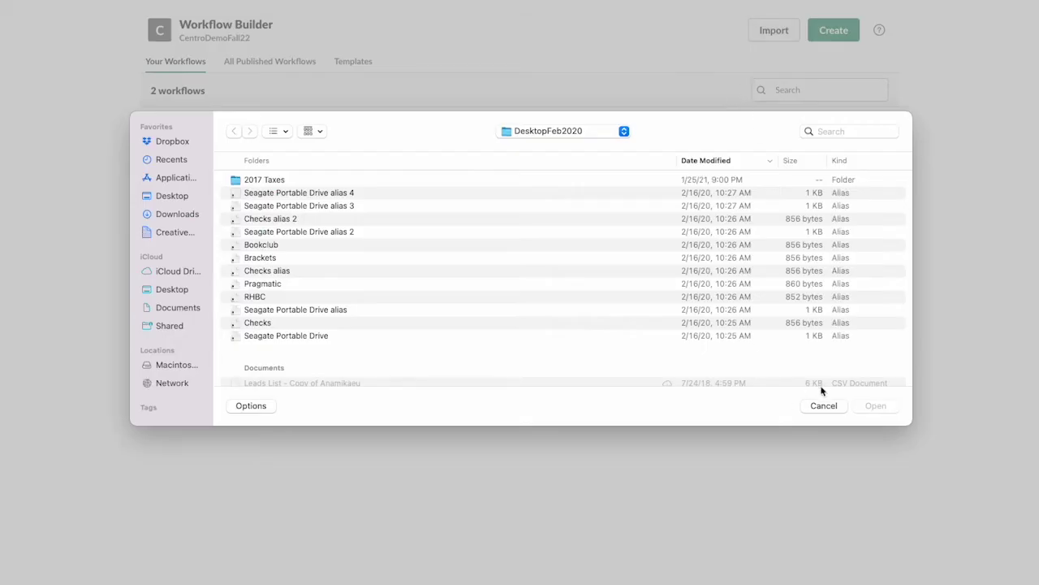
click(823, 405)
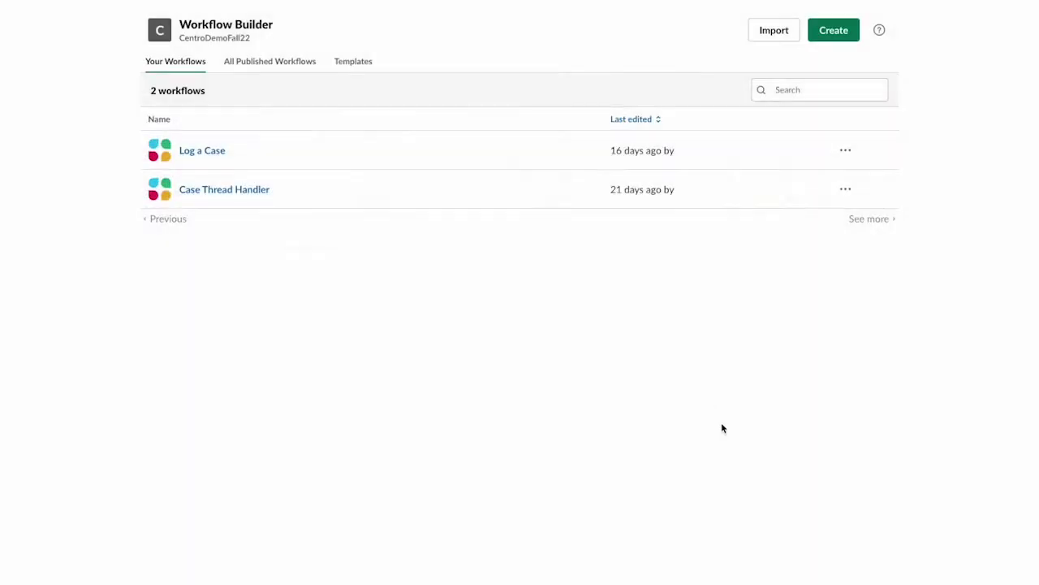
click(591, 0)
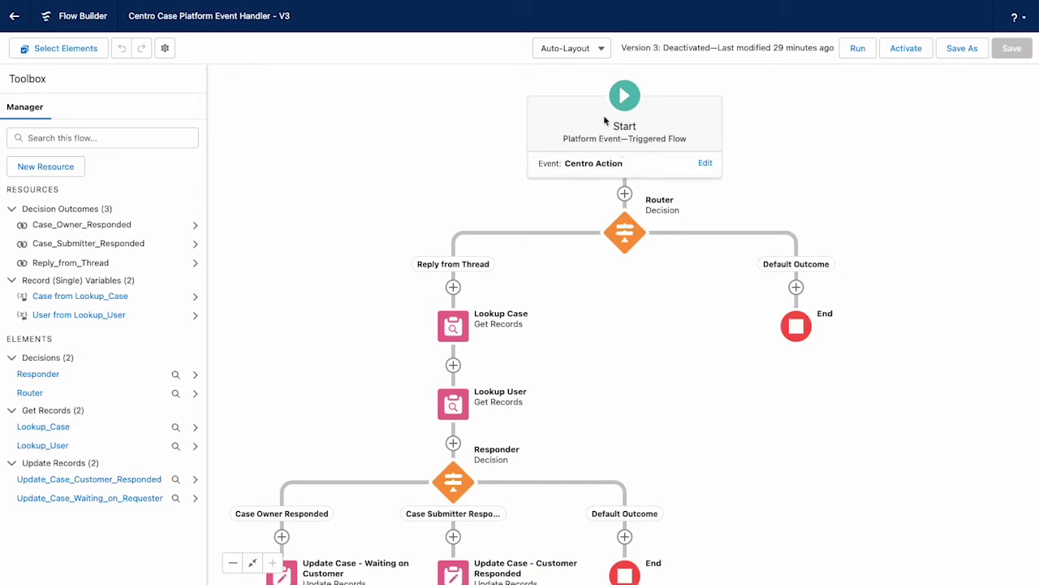
- Confirm the Start node triggers on the Centro Action event, then open the Router decision's settings
click(704, 163)
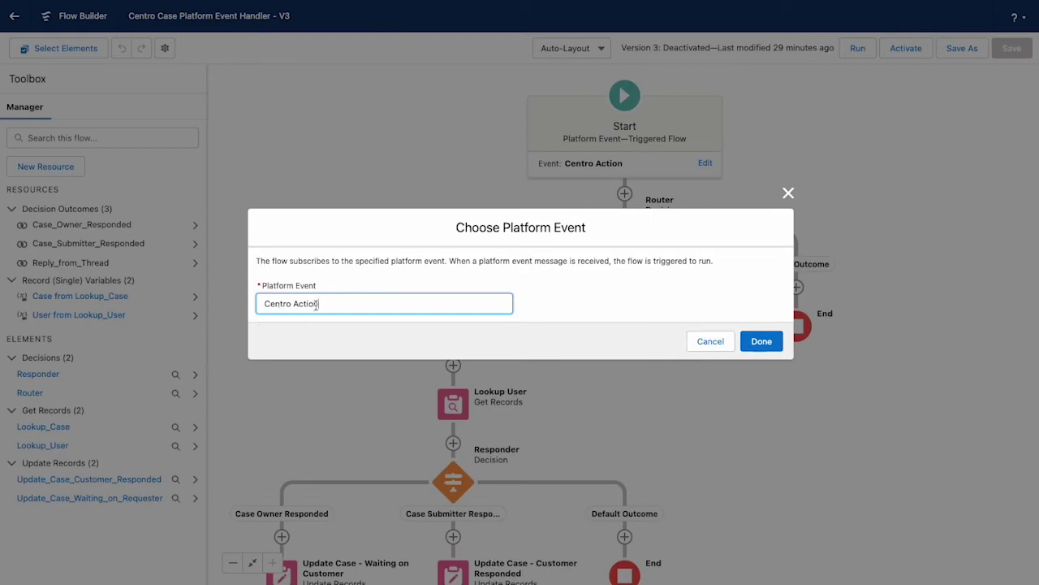
click(709, 348)
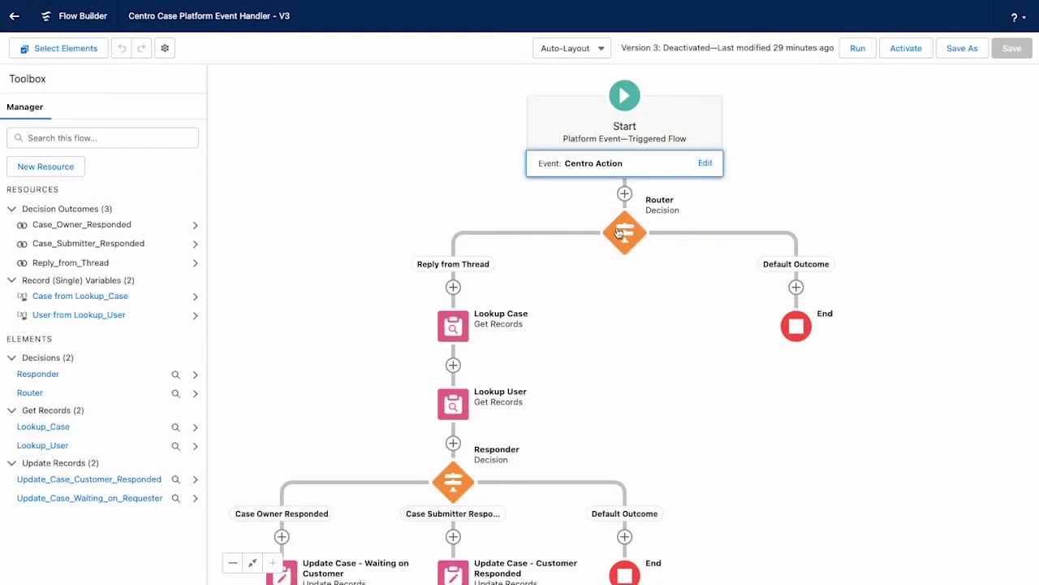
click(619, 235)
click(624, 290)
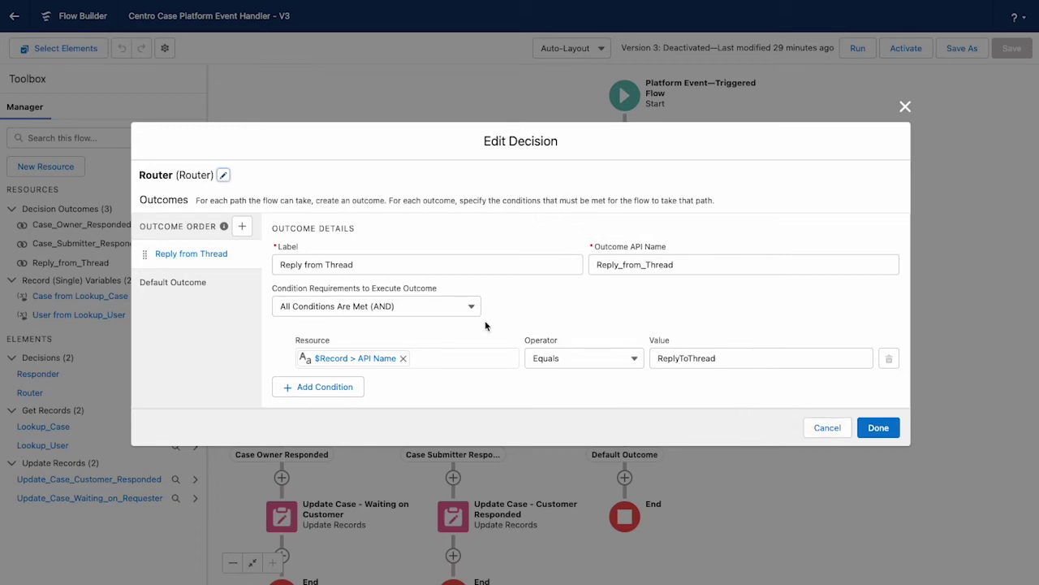
- Cancel the Router decision unchanged after reviewing its API Name Equals ReplyToThread condition
click(809, 428)
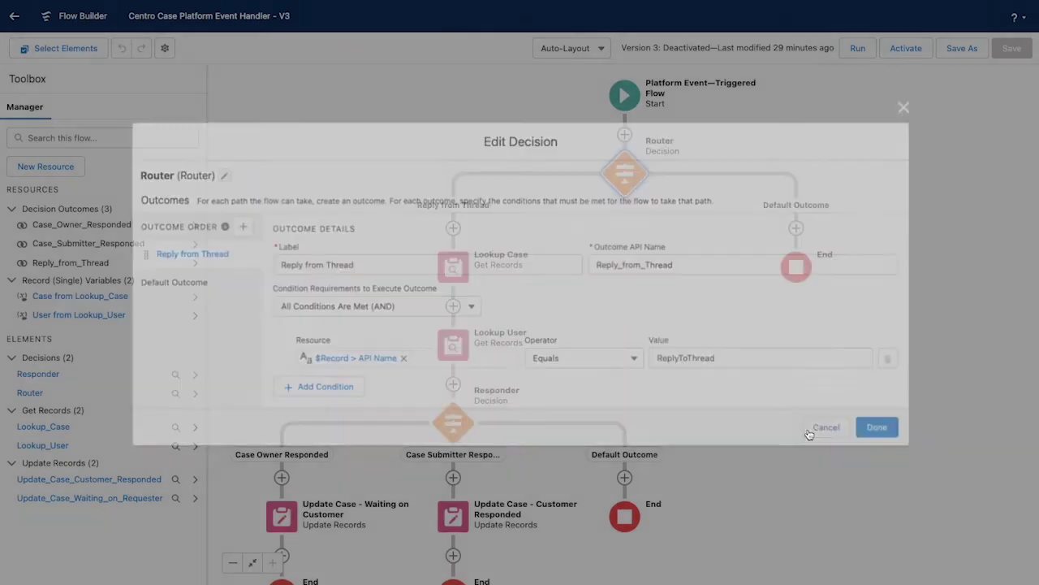
drag(641, 297, 717, 267)
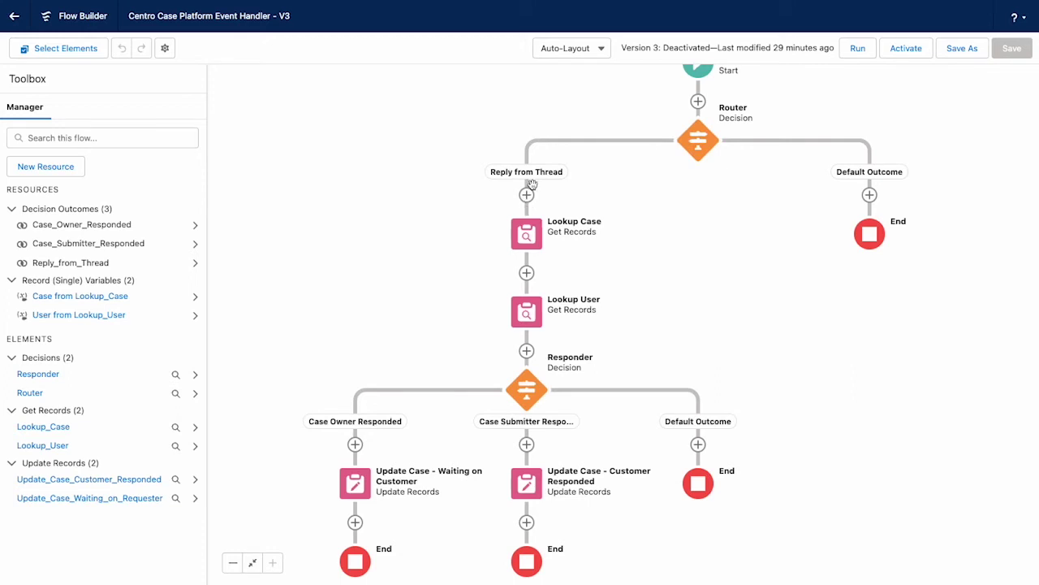
drag(664, 269, 693, 216)
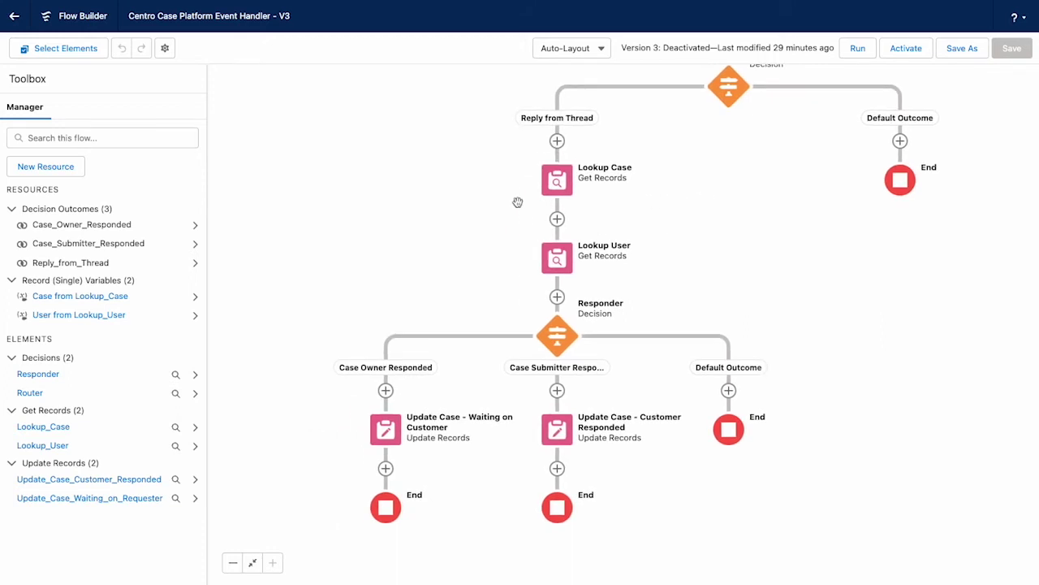
click(557, 180)
click(557, 320)
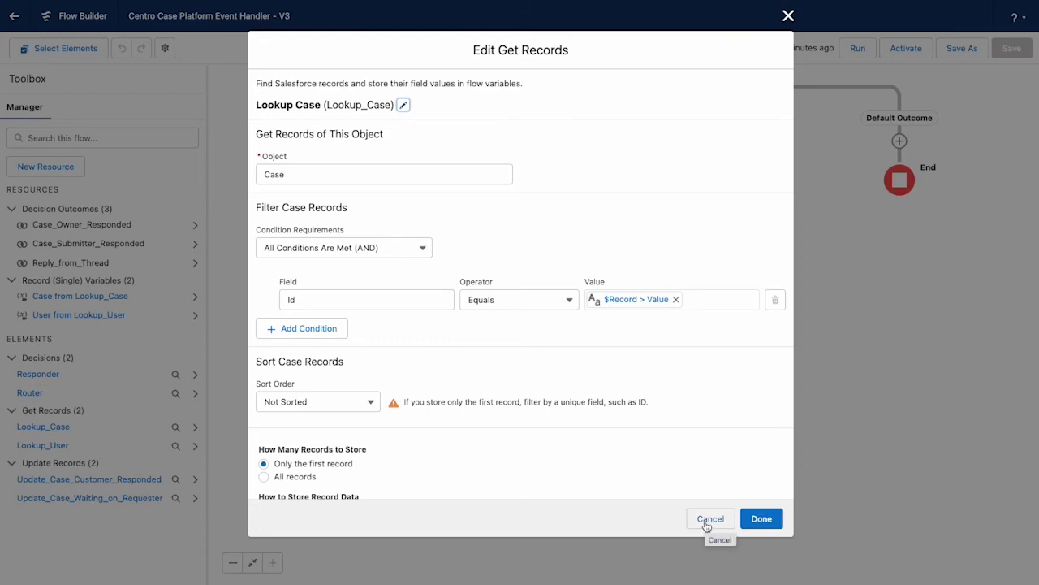
click(707, 527)
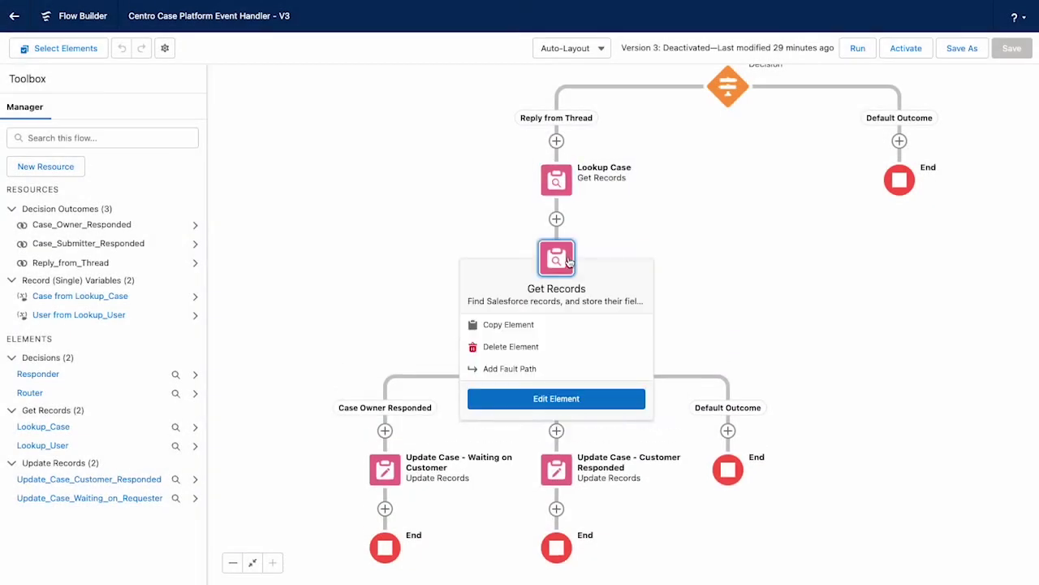
click(557, 259)
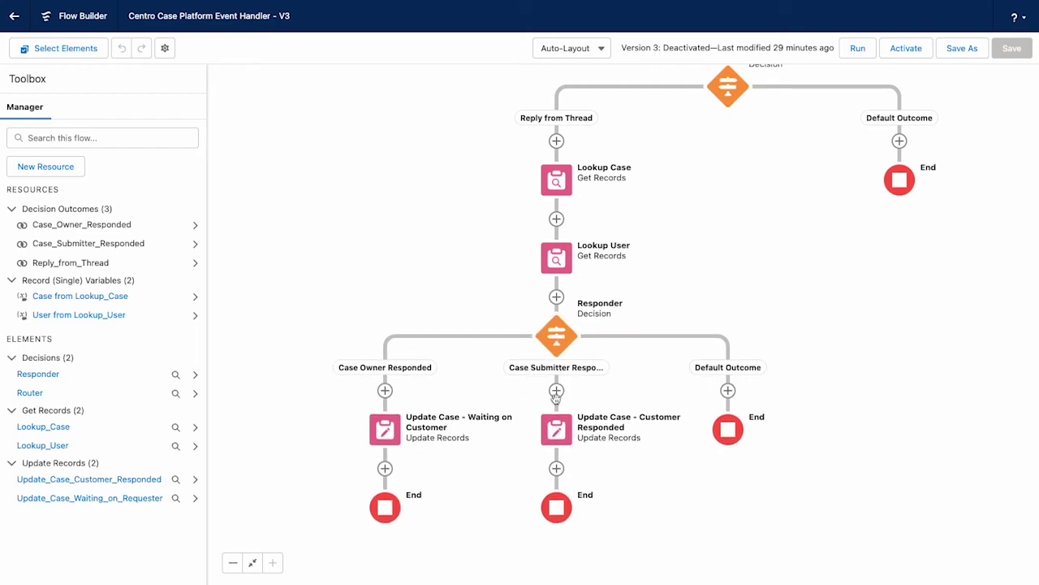
click(556, 260)
click(532, 398)
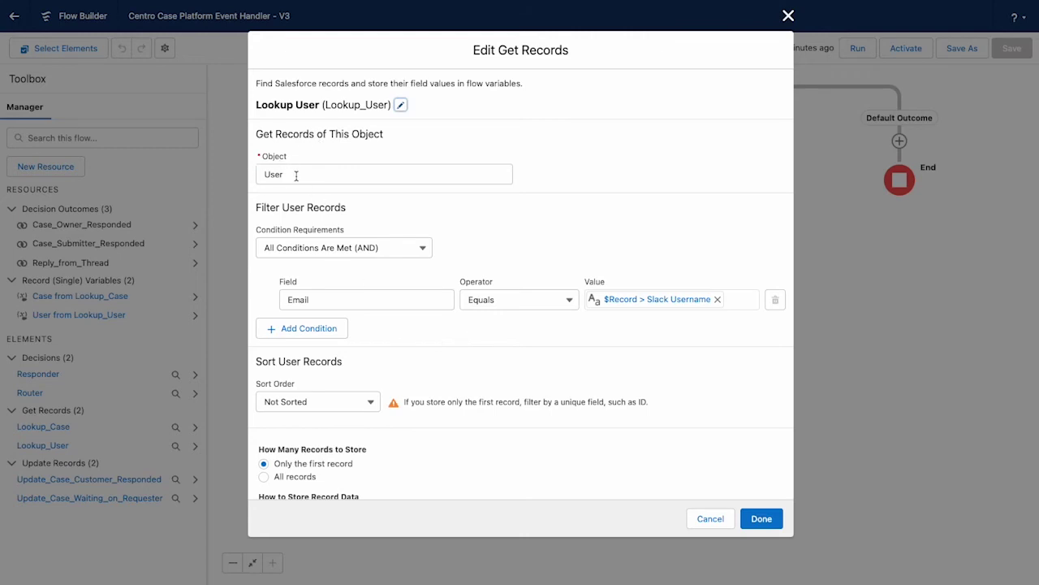
click(709, 519)
drag(825, 365, 882, 297)
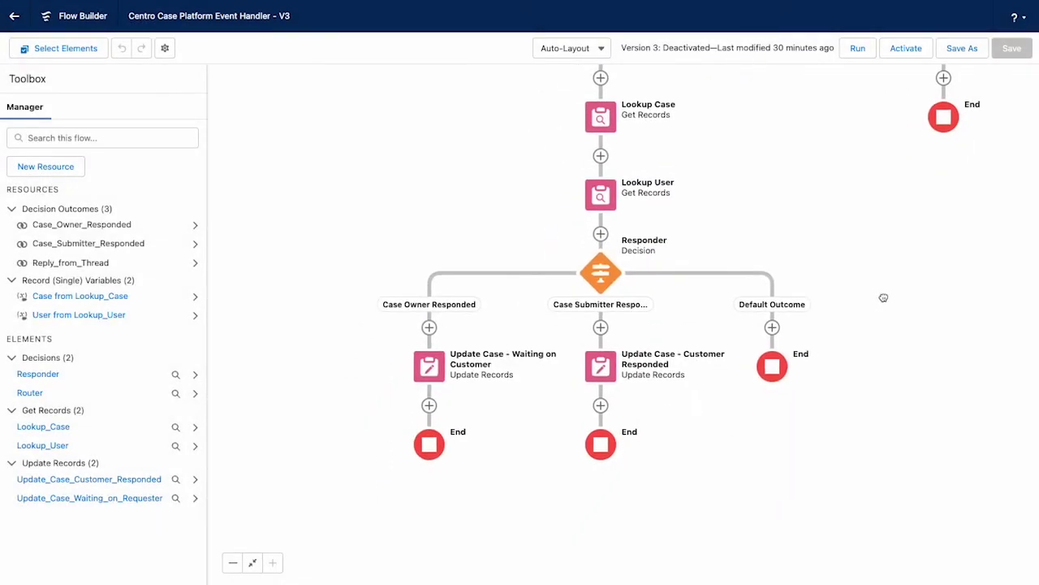
click(604, 268)
click(561, 387)
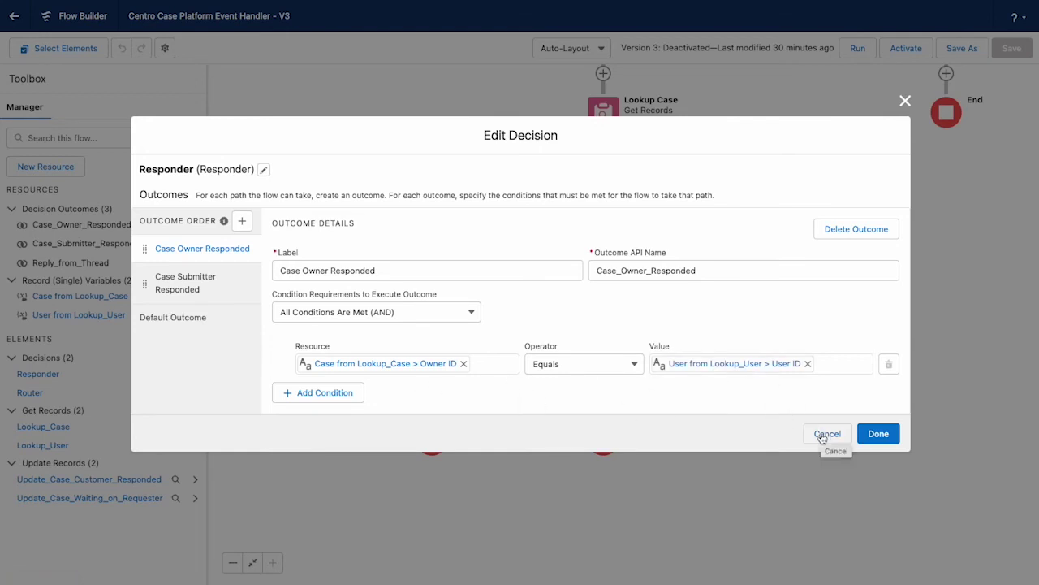
click(822, 436)
click(611, 266)
click(602, 387)
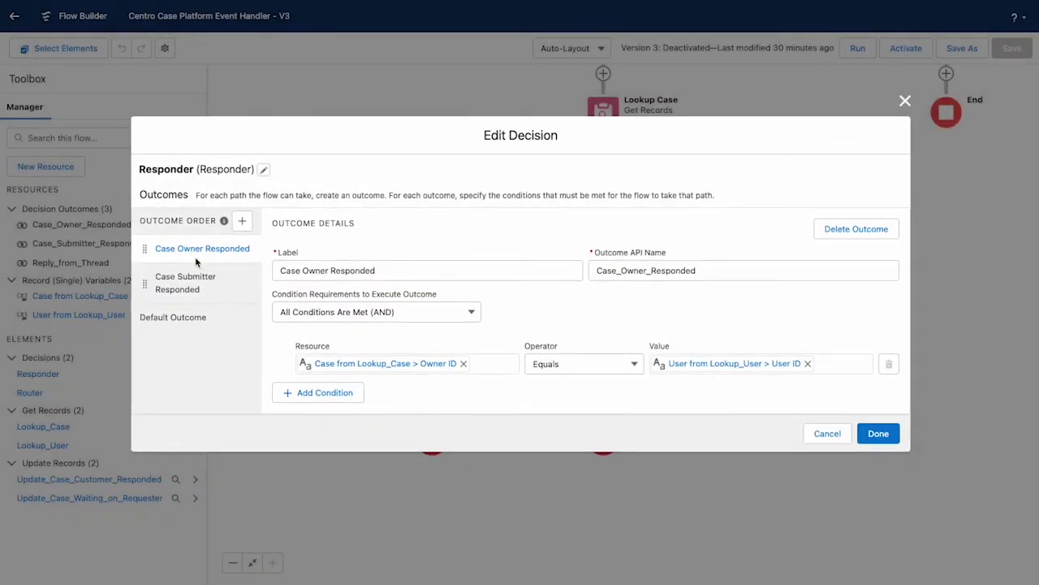
click(197, 285)
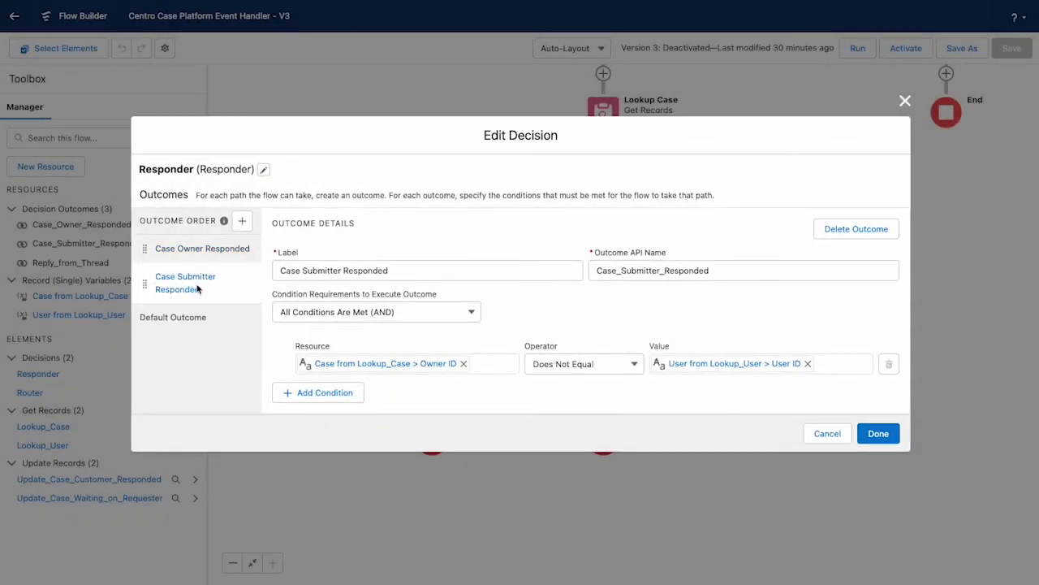
click(813, 436)
- In Update Case - Waiting on Customer, set Last_Slack_Responder__c to {!$Record.Centro__UserId__c}
click(442, 351)
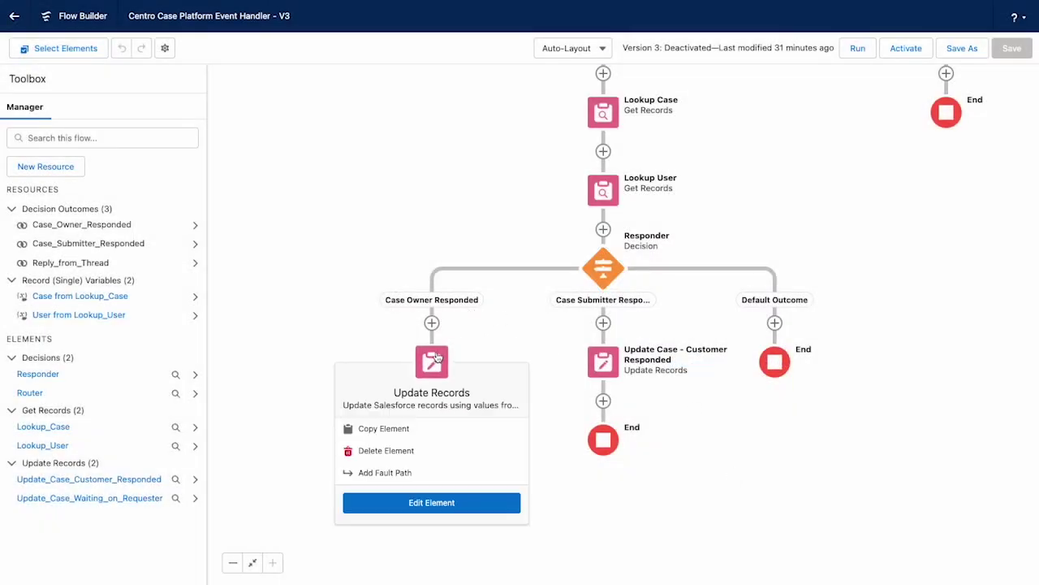
click(431, 501)
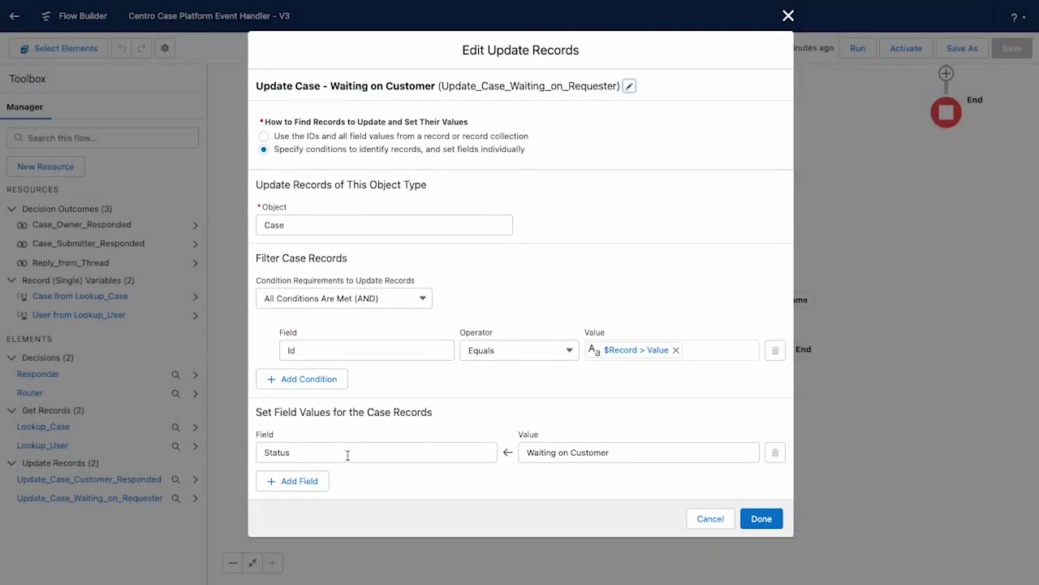
click(273, 481)
scroll(373, 480, down, 1)
click(361, 453)
scroll(355, 401, down, 5)
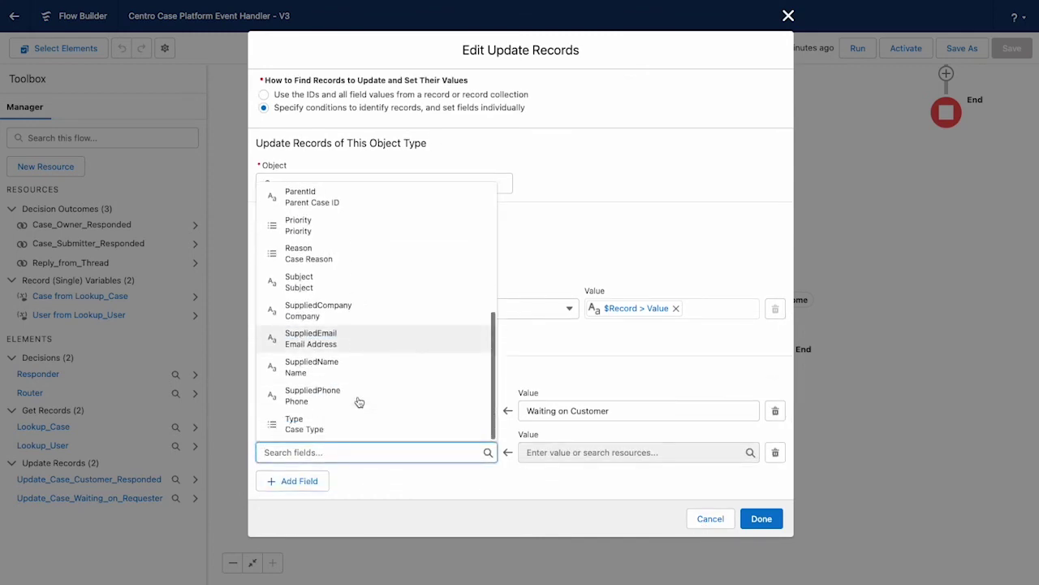
scroll(313, 269, up, 3)
click(373, 245)
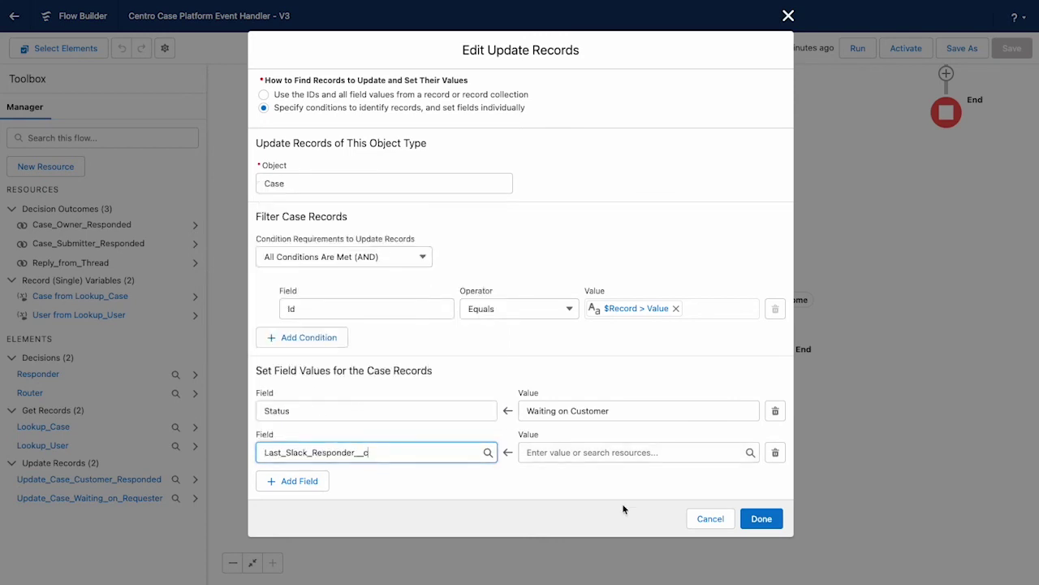
click(604, 453)
scroll(608, 392, down, 5)
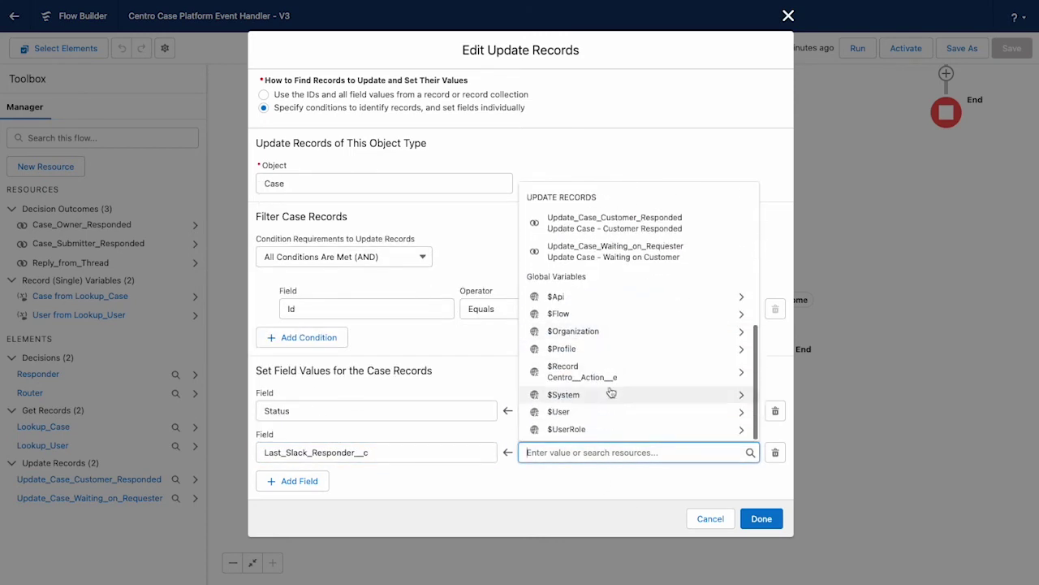
click(611, 372)
scroll(613, 383, down, 1)
scroll(611, 387, down, 1)
scroll(622, 299, down, 1)
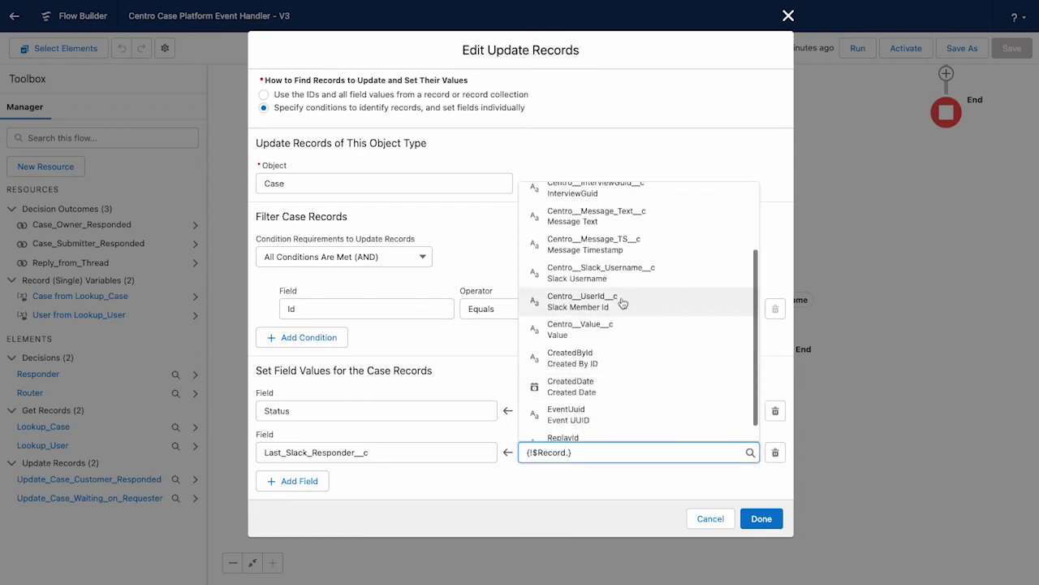
click(585, 304)
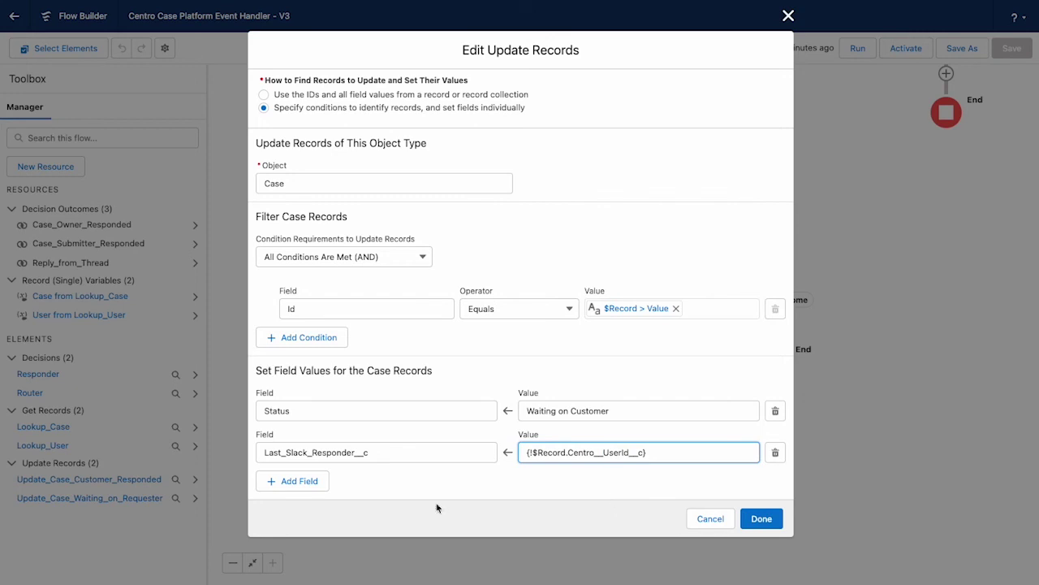
- Add Last_Slack_Snippet__c set to {!$Record.Centro__Message_Text__c} and save the update element
click(274, 483)
click(280, 493)
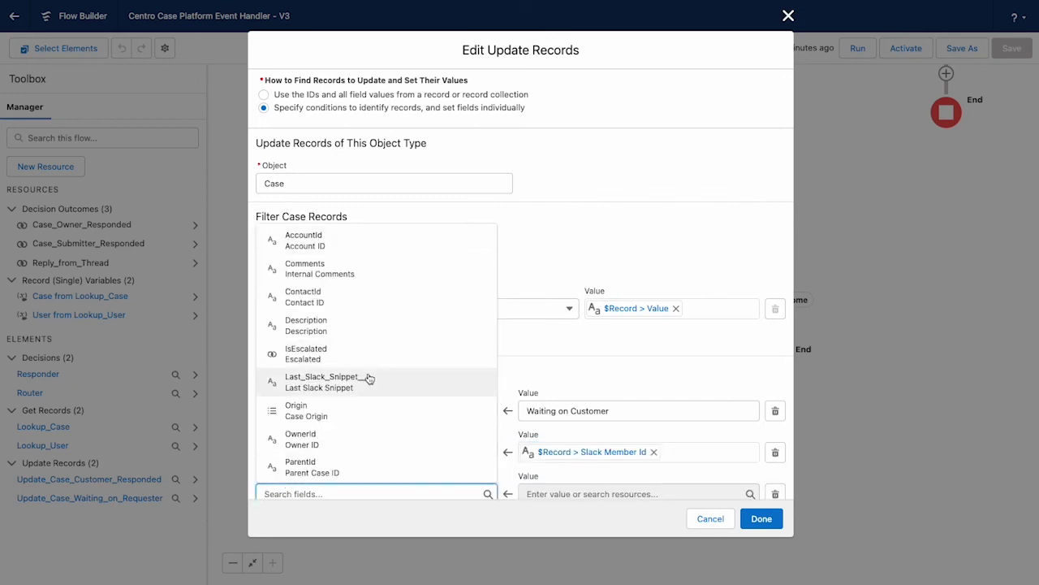
scroll(366, 382, down, 3)
scroll(366, 383, down, 3)
scroll(366, 383, up, 4)
click(345, 259)
click(573, 488)
scroll(612, 393, down, 4)
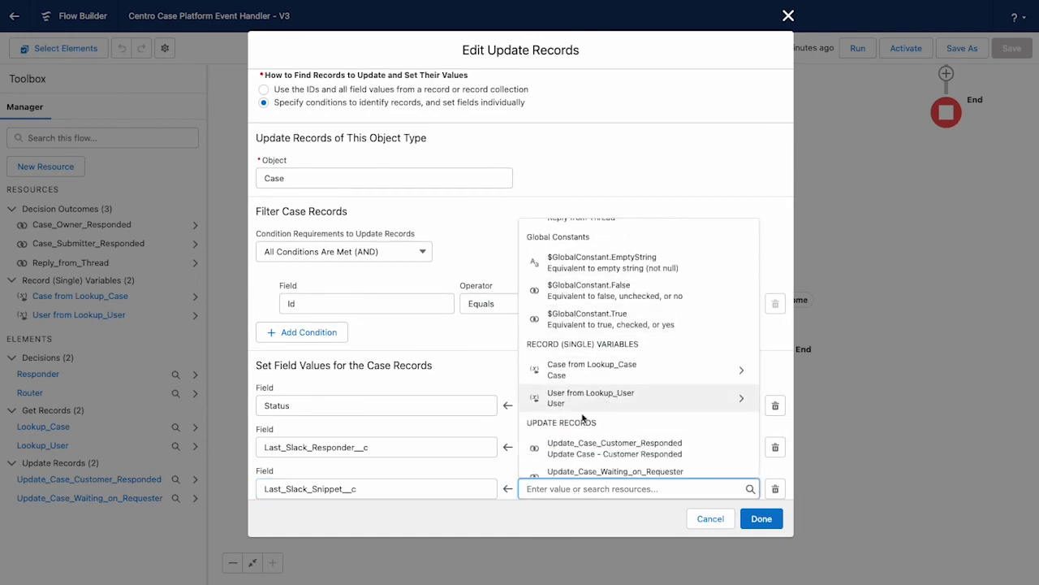
scroll(589, 406, down, 5)
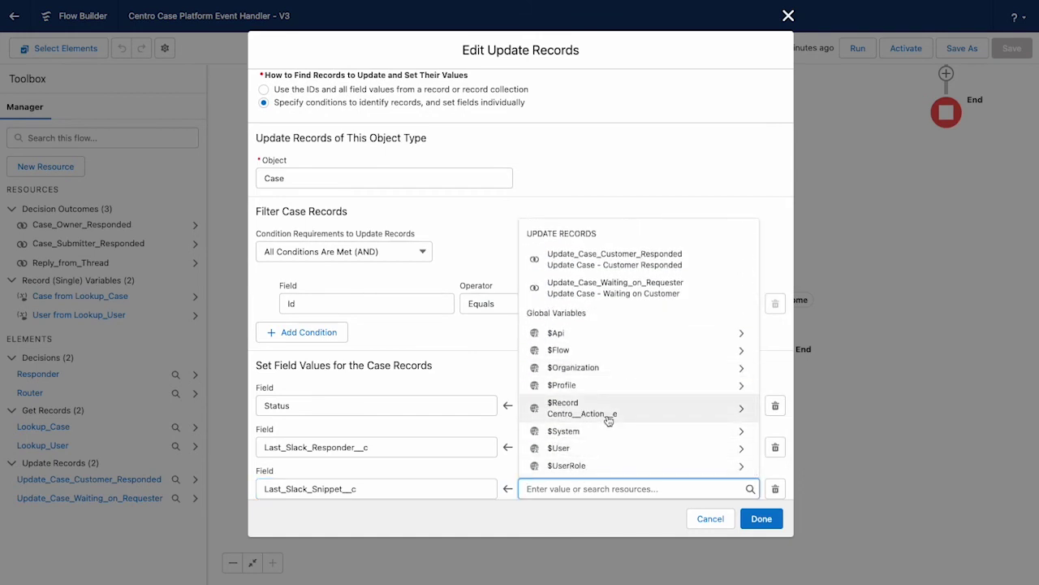
click(608, 414)
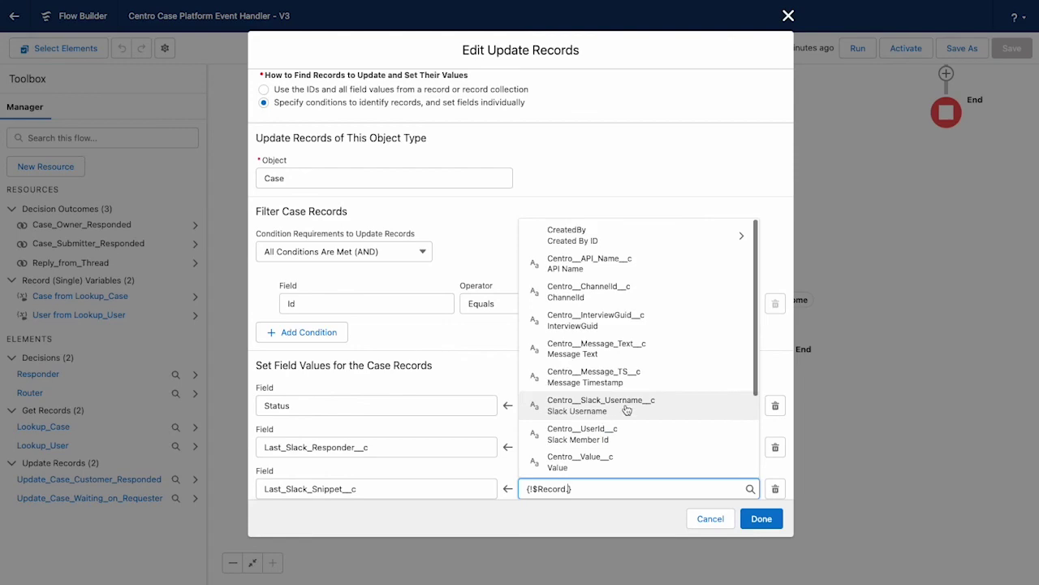
click(599, 349)
scroll(710, 462, down, 2)
click(711, 526)
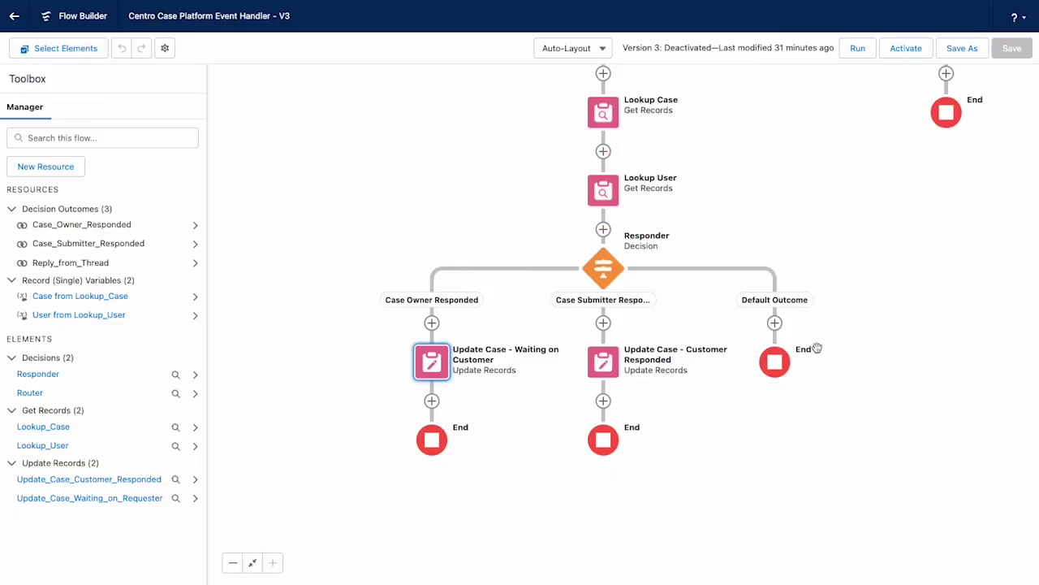
- Scroll up through Slack's #general channel beside the open case reply thread
scroll(687, 157, up, 4)
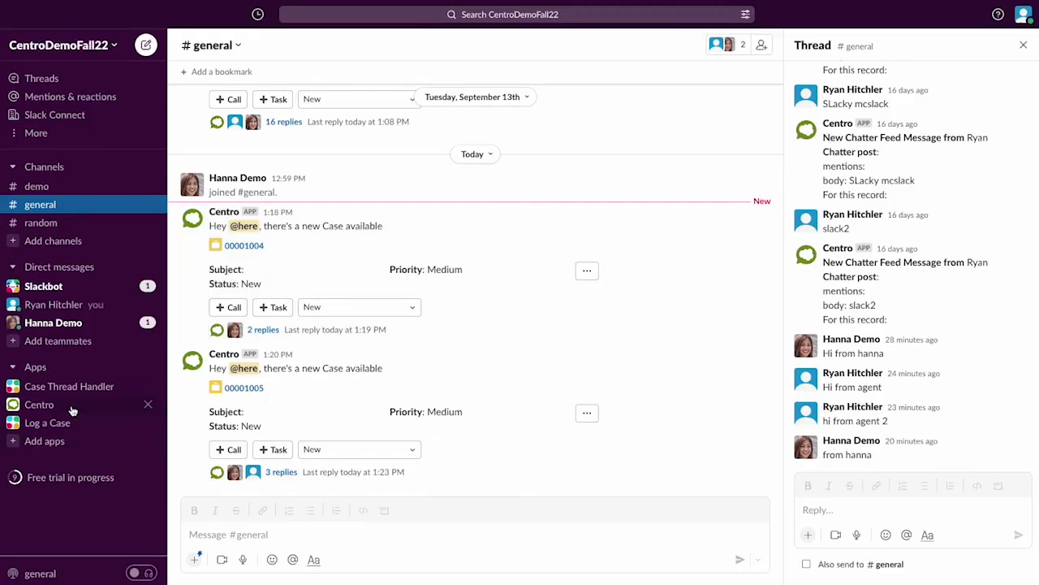
- Open the Case Thread Handler workflow for editing from the Centro app's Workflow Setup
click(39, 404)
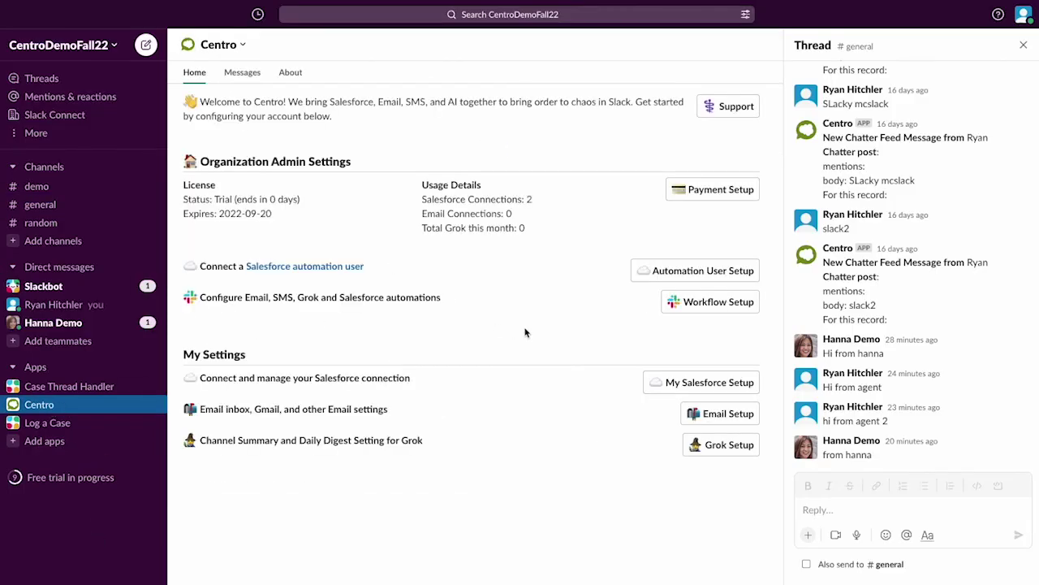
click(692, 303)
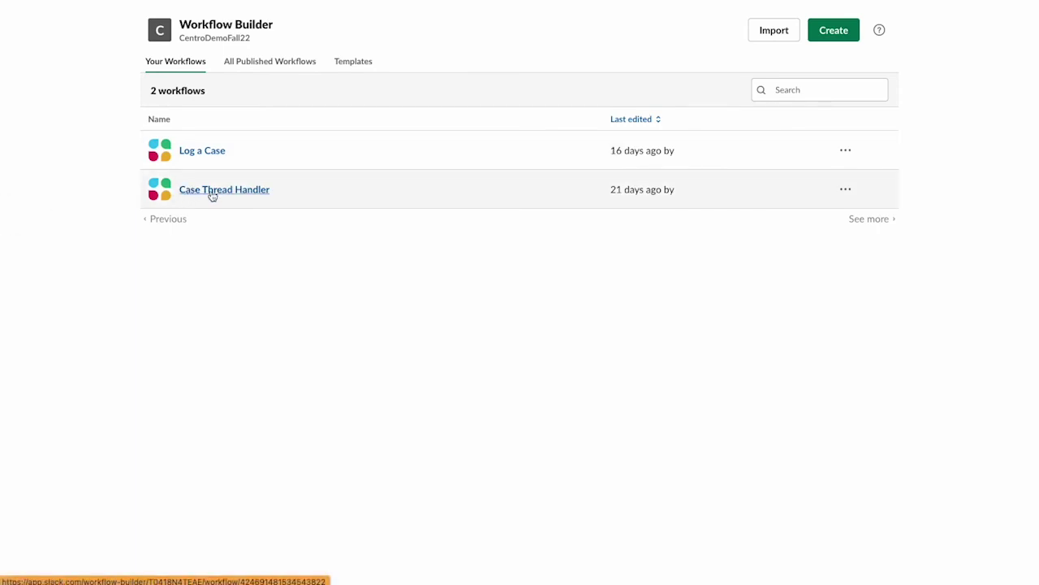
click(845, 192)
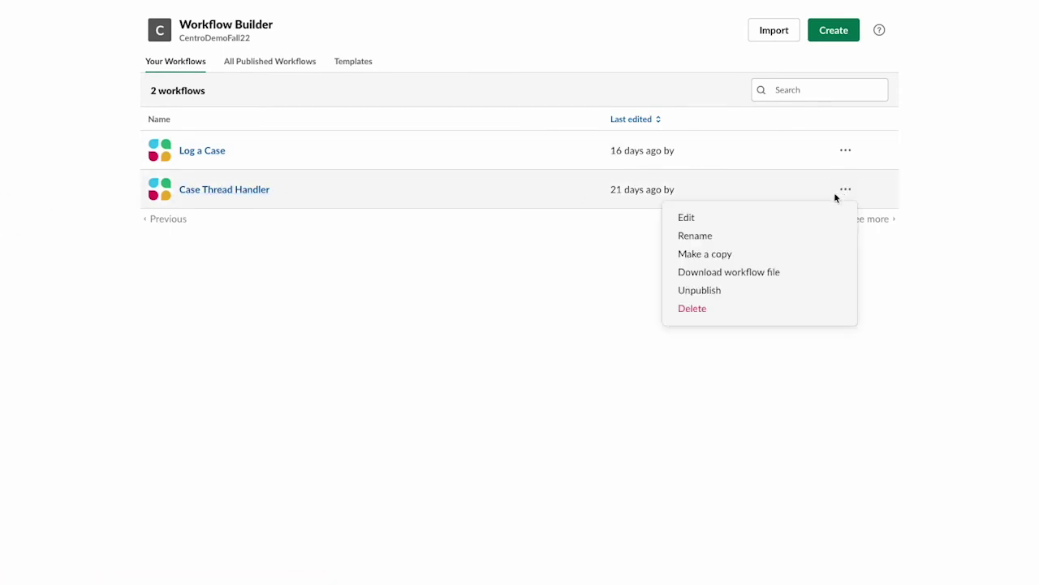
click(684, 224)
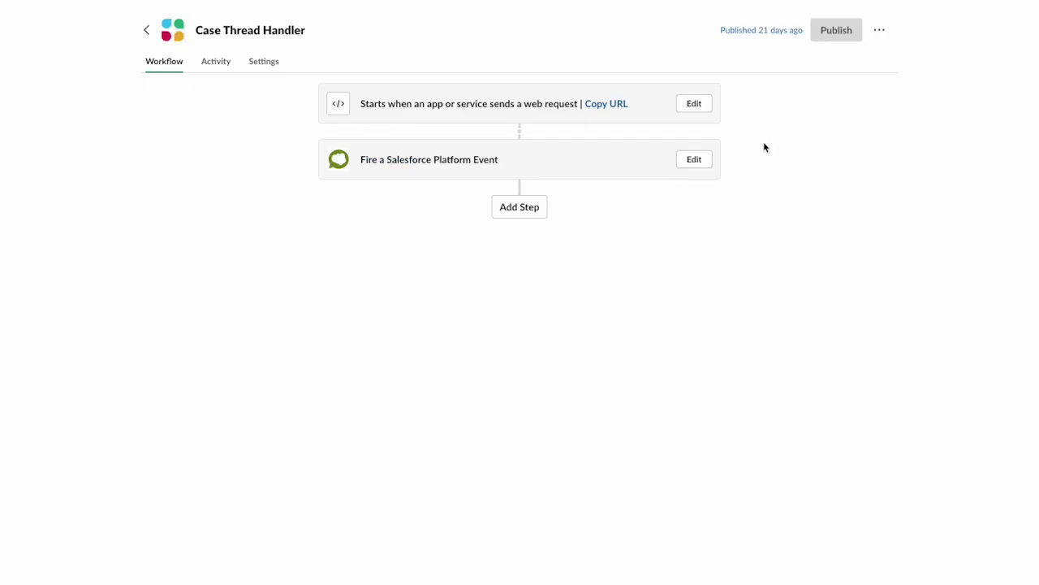
- Copy the Case Thread Handler webhook URL and close Workflow Setup to return to Centro's home
click(878, 32)
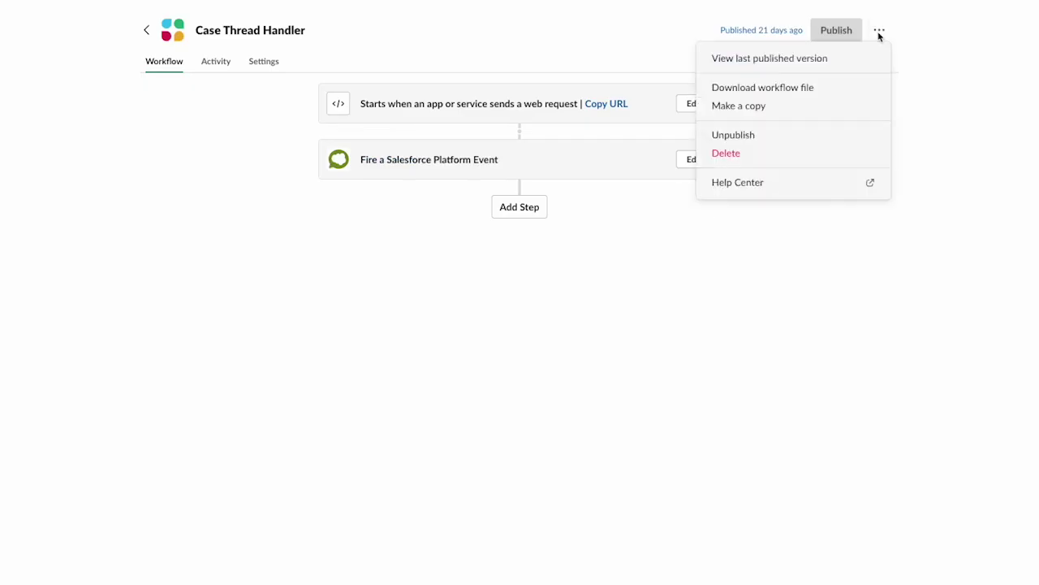
click(589, 75)
click(600, 107)
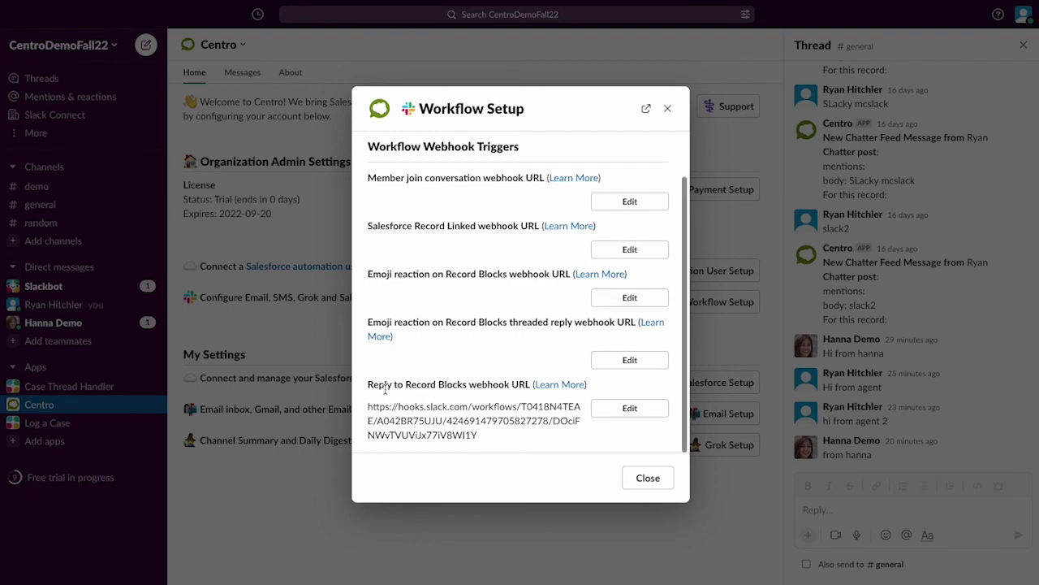
drag(396, 386, 533, 383)
click(627, 487)
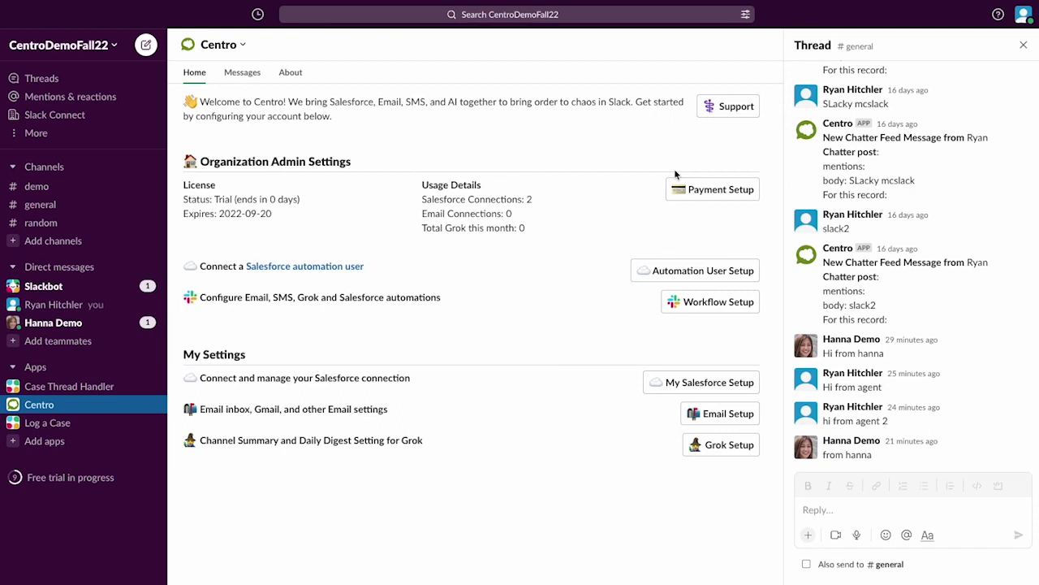
- Dismiss the Thread panel so only the Centro app's Home settings page shows
click(1021, 47)
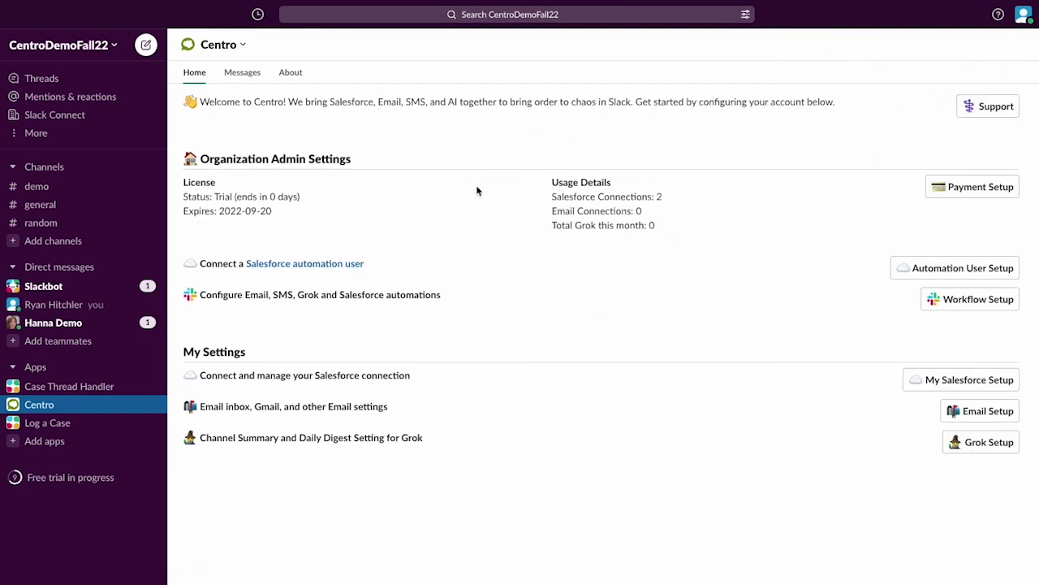